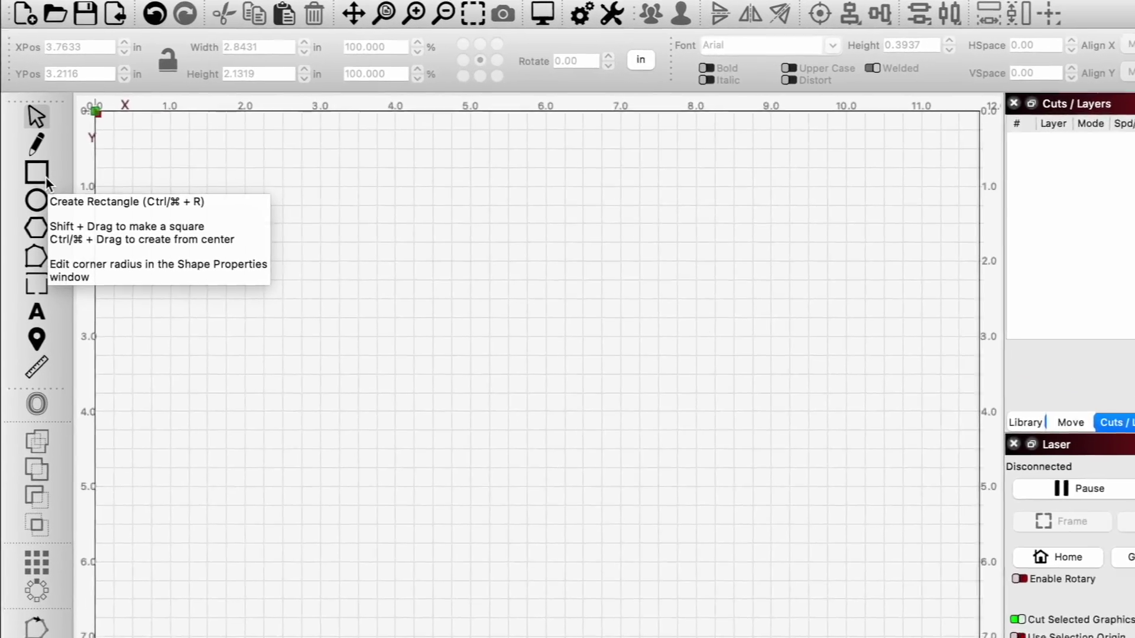
Draw a 2.125 × 3.4 in rectangle with 0.1 in corner radius on tool layer T1
left_click(26, 160)
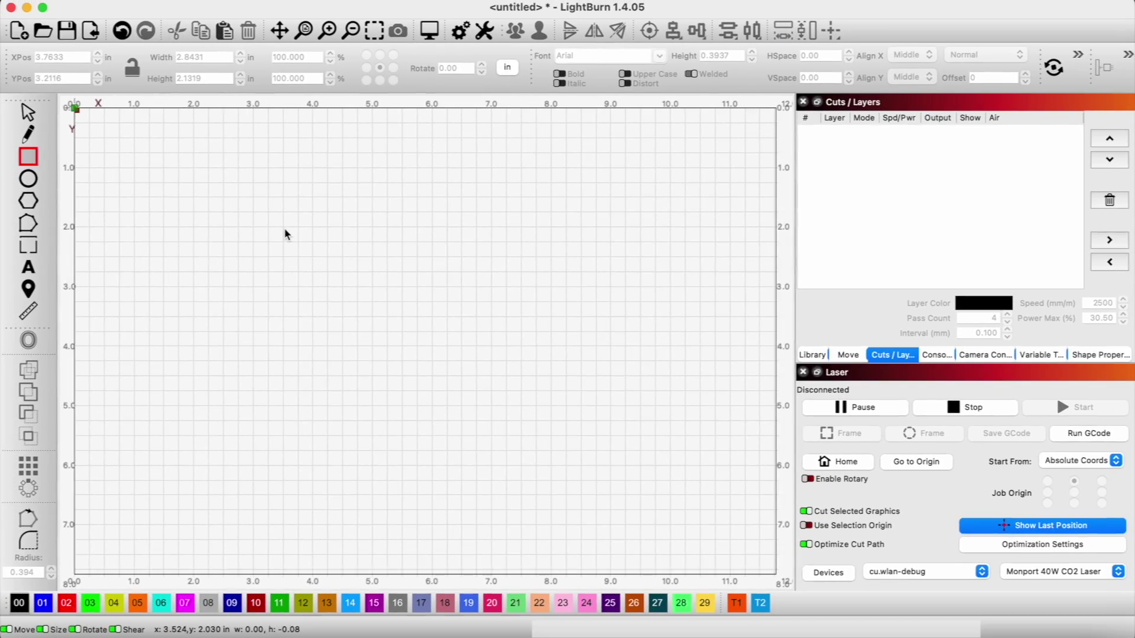
left_click_drag(371, 268, 627, 632)
double_click(175, 57)
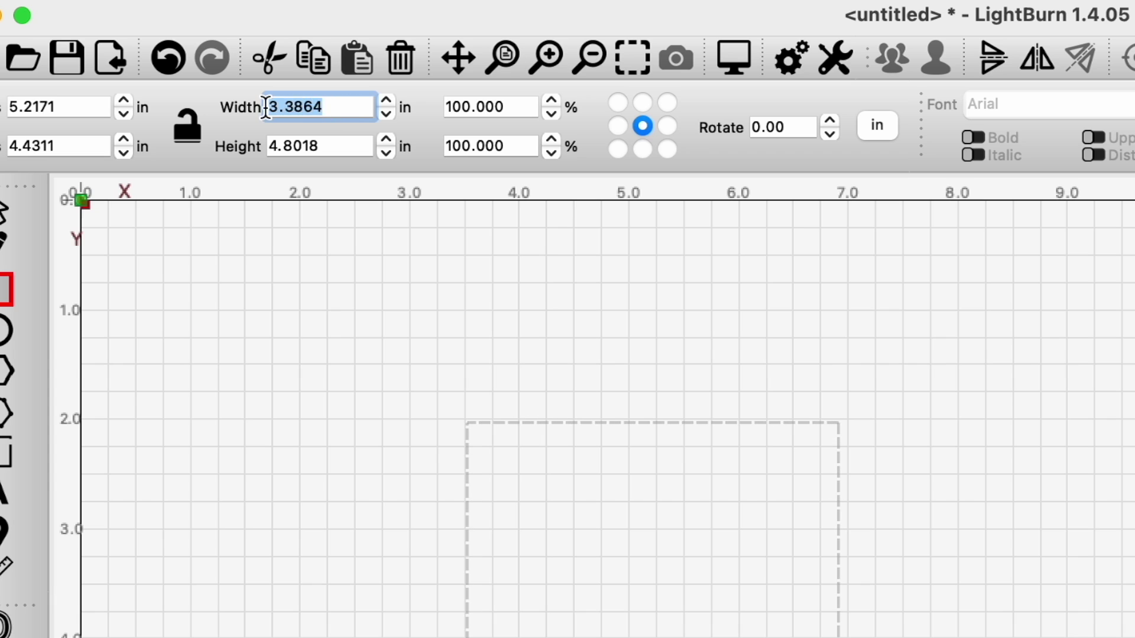
type("2.125")
key("Tab")
type("3.4")
key("Return")
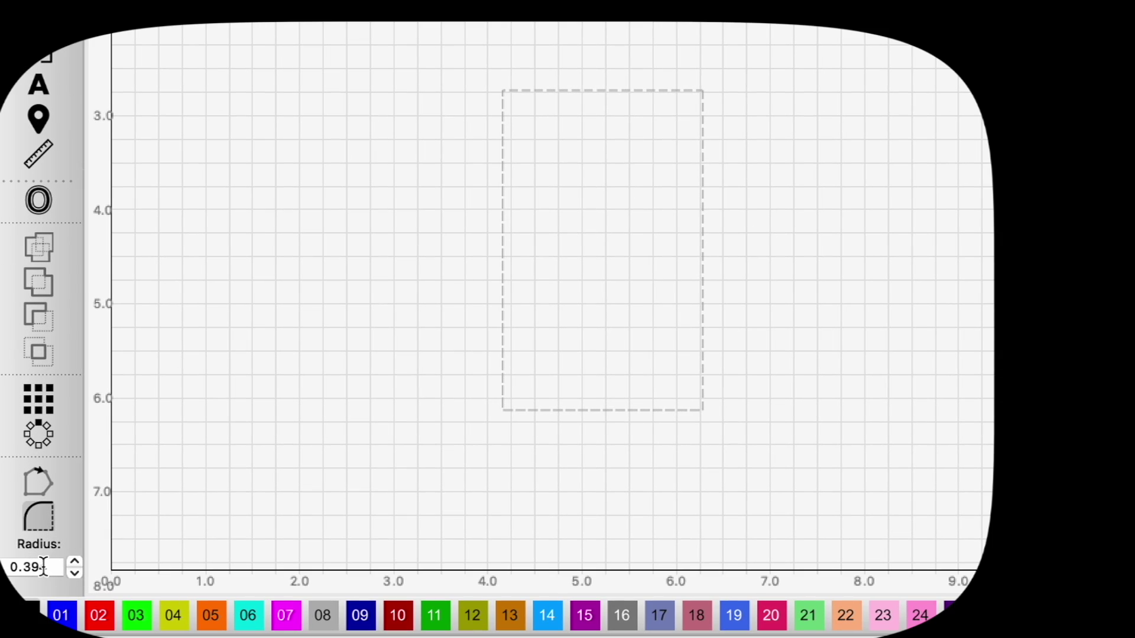
left_click(44, 567)
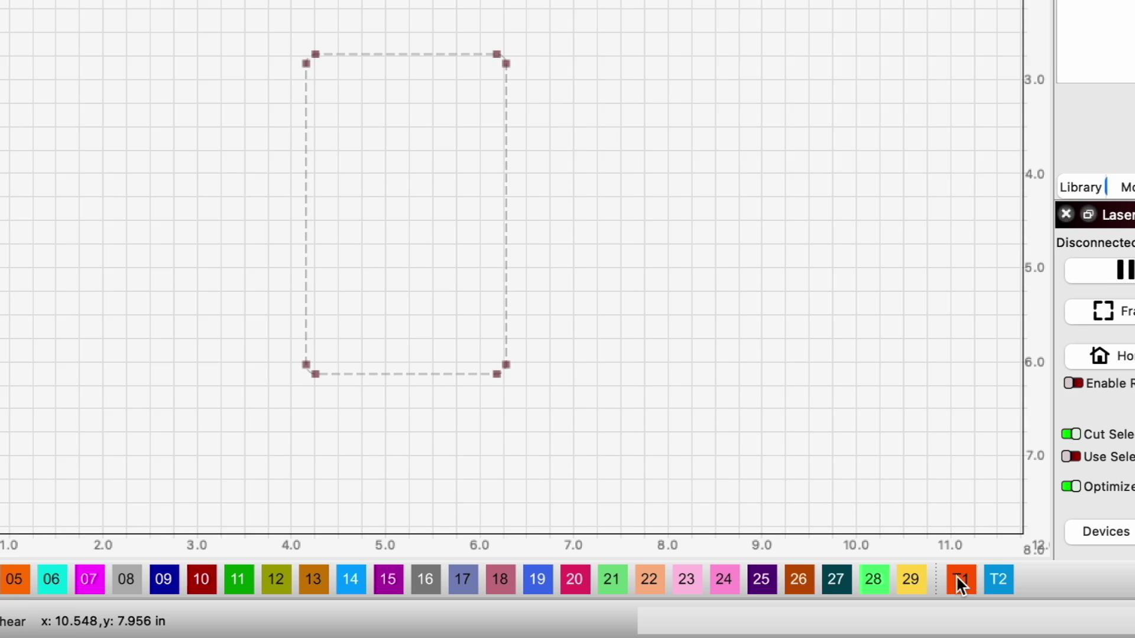
left_click(954, 577)
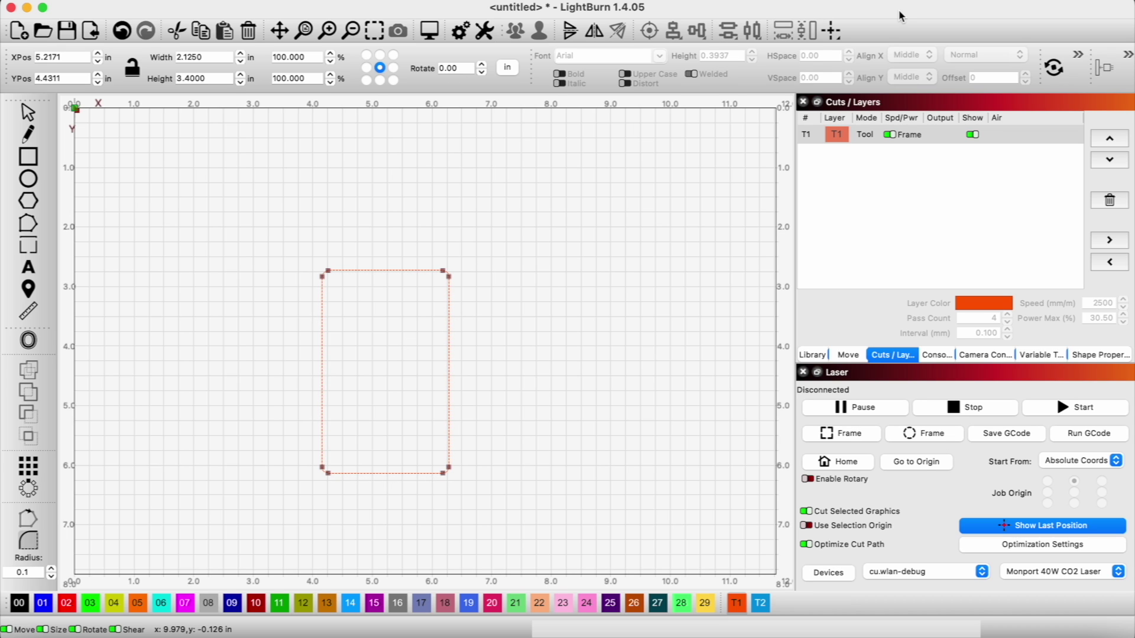
Import the leaf-pattern screenshot and trace it into outlines
left_click_drag(900, 16, 666, 235)
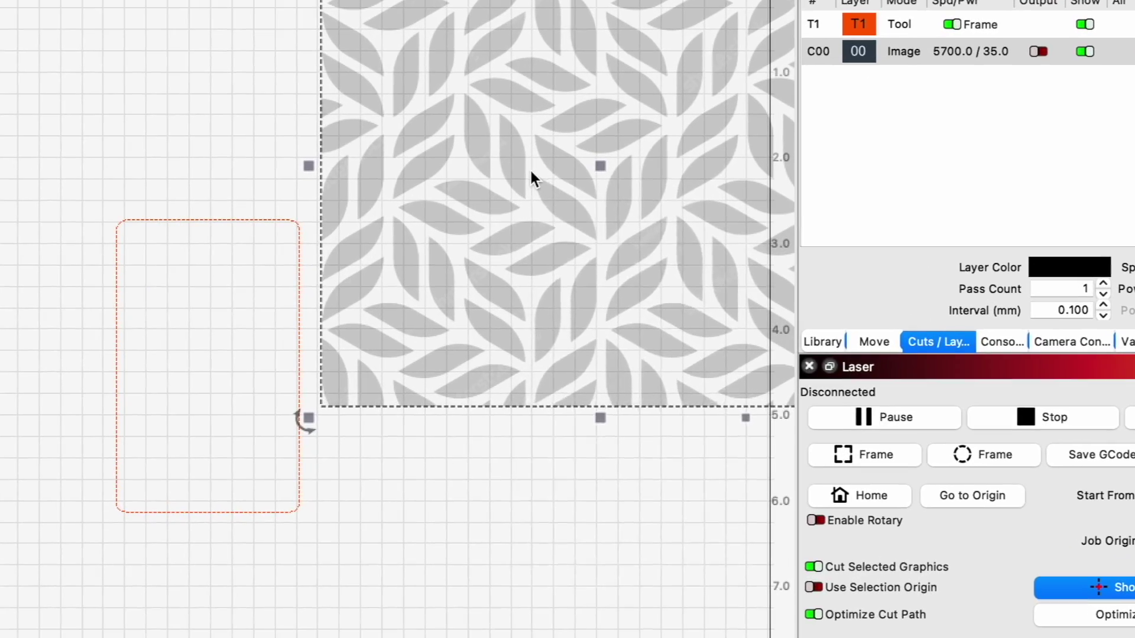
right_click(609, 241)
left_click(604, 505)
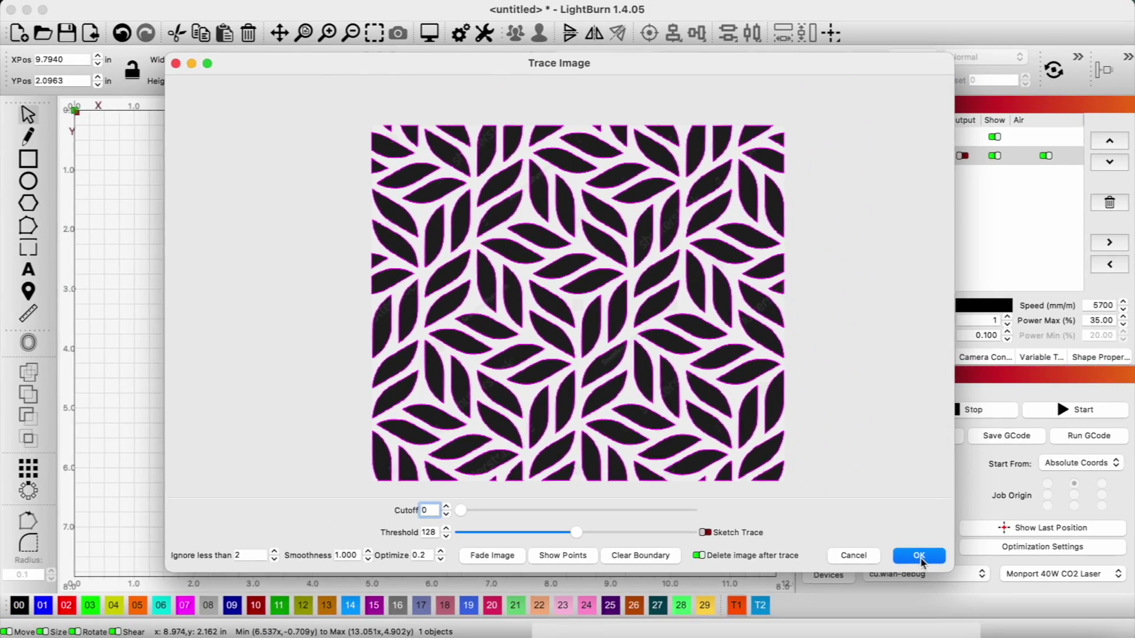
left_click(919, 556)
Put the traced leaves on Outer Cut layer 00 and reselect the bookmark rectangle
mouse_move(658, 233)
left_mouse_down()
mouse_move(446, 360)
mouse_move(736, 341)
left_mouse_up()
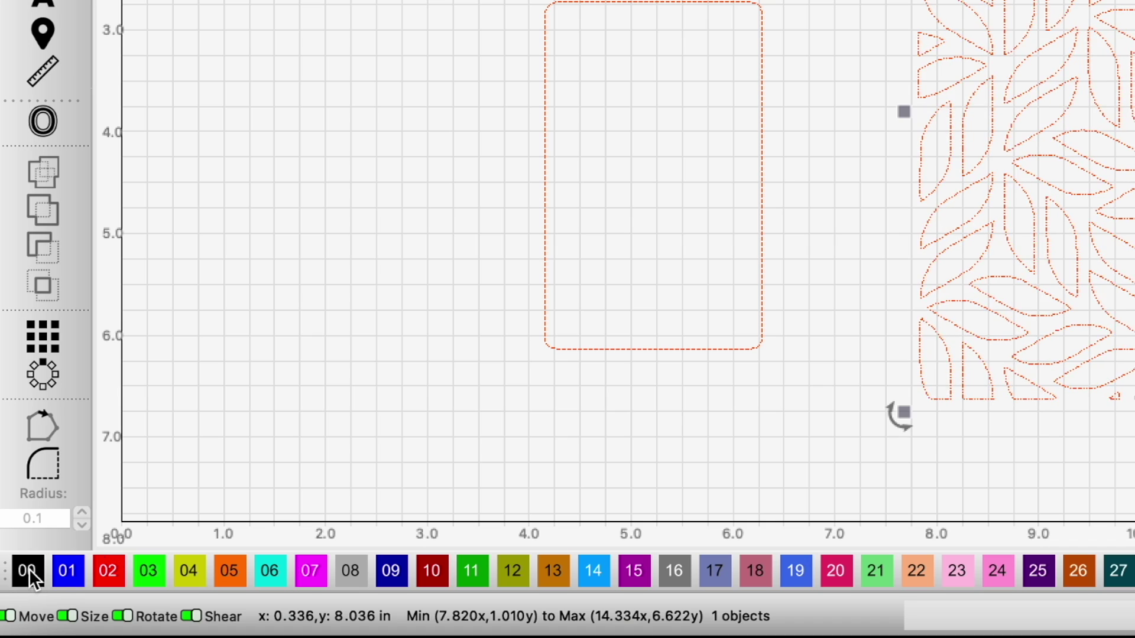
left_click(19, 605)
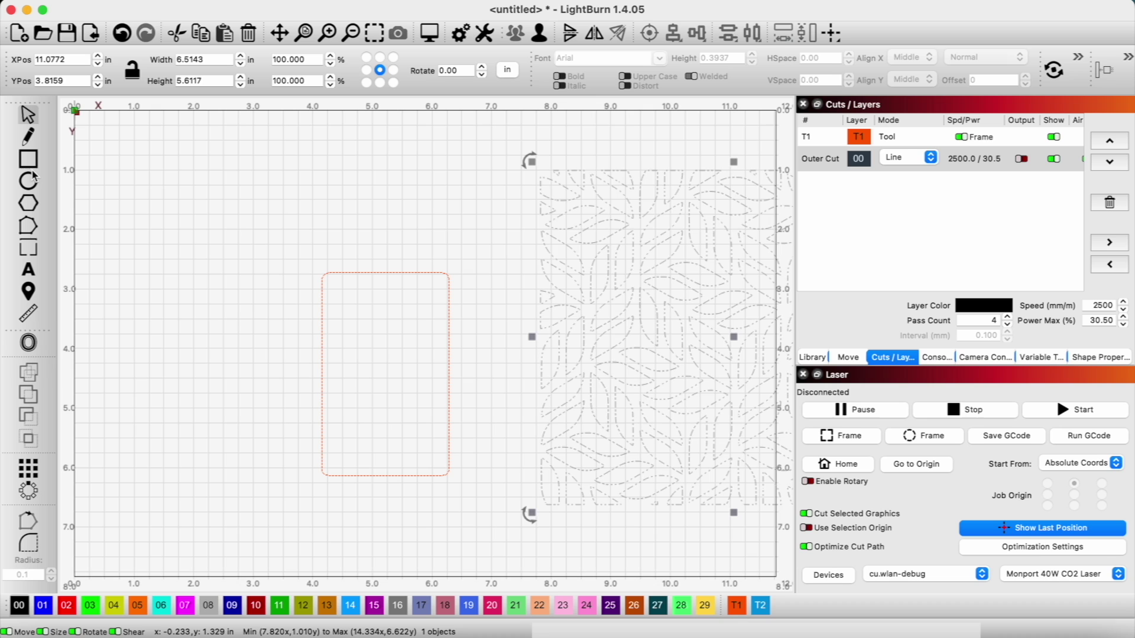
left_click(353, 273)
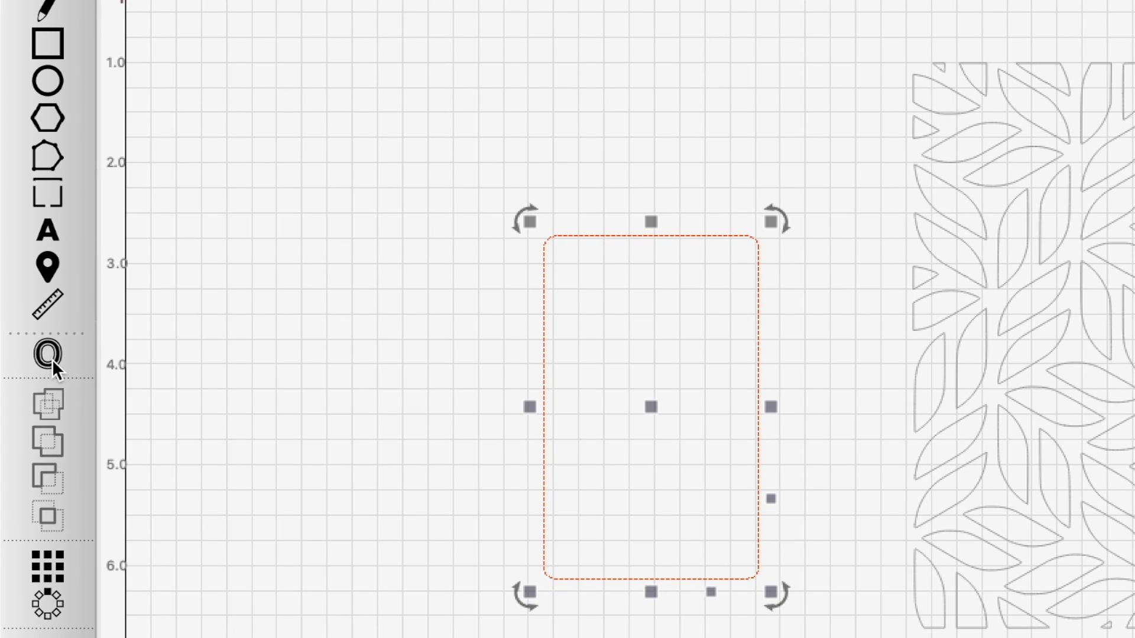
Offset the rectangle inward 0.15 in and put the 1.825 × 3.1 in inner rectangle on layer 00
left_click(29, 343)
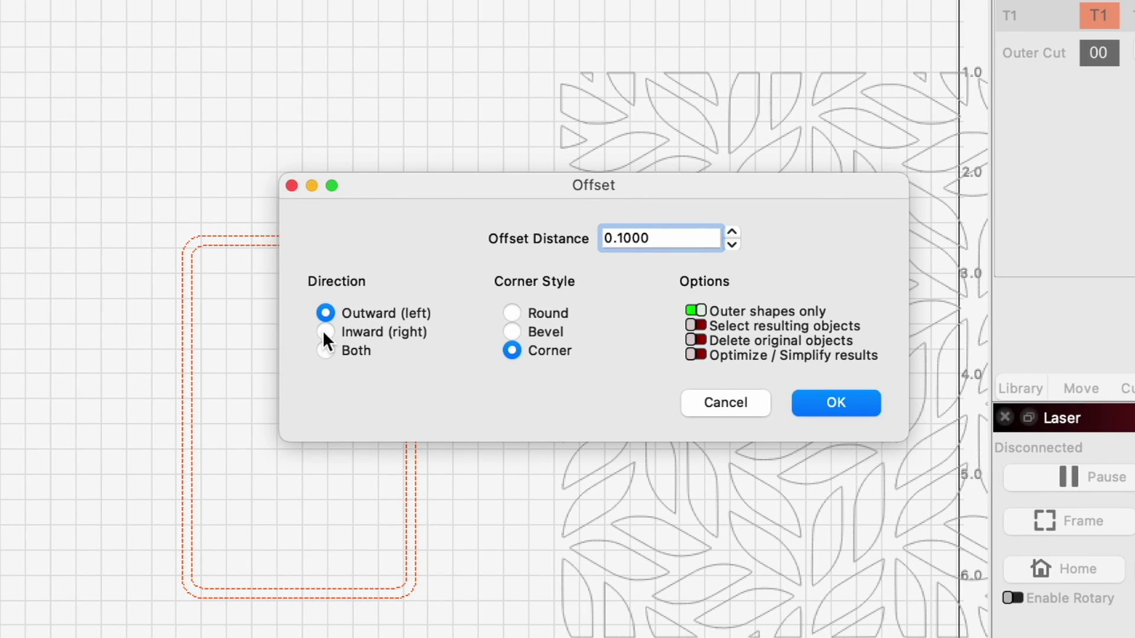
left_click(678, 322)
left_click_drag(650, 238, 624, 239)
type("5")
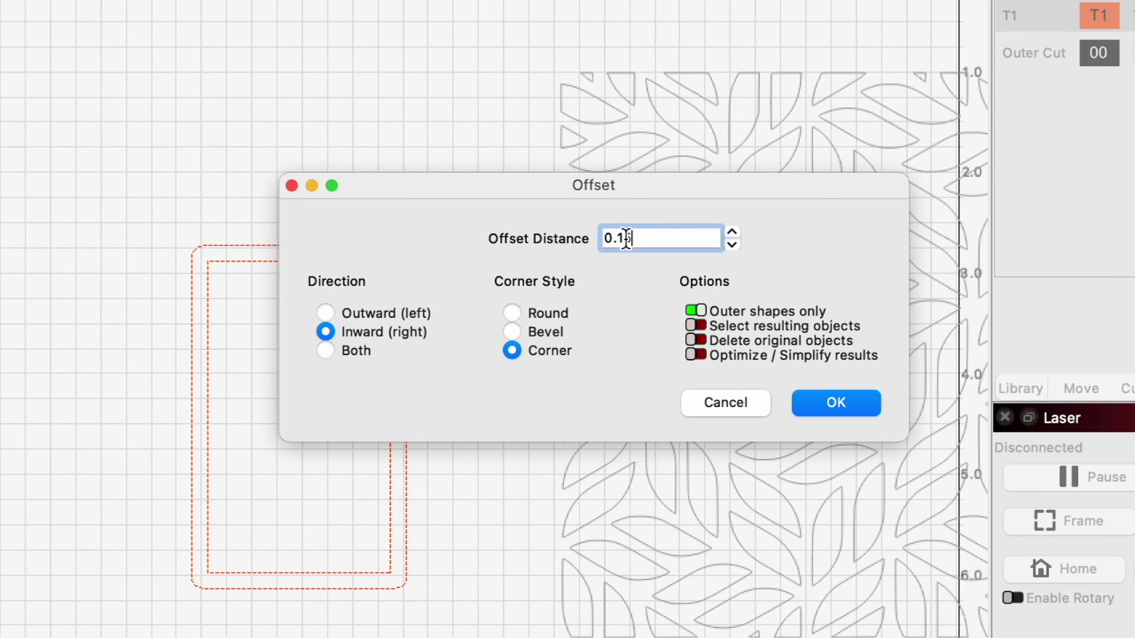
key("Return")
left_click(382, 220)
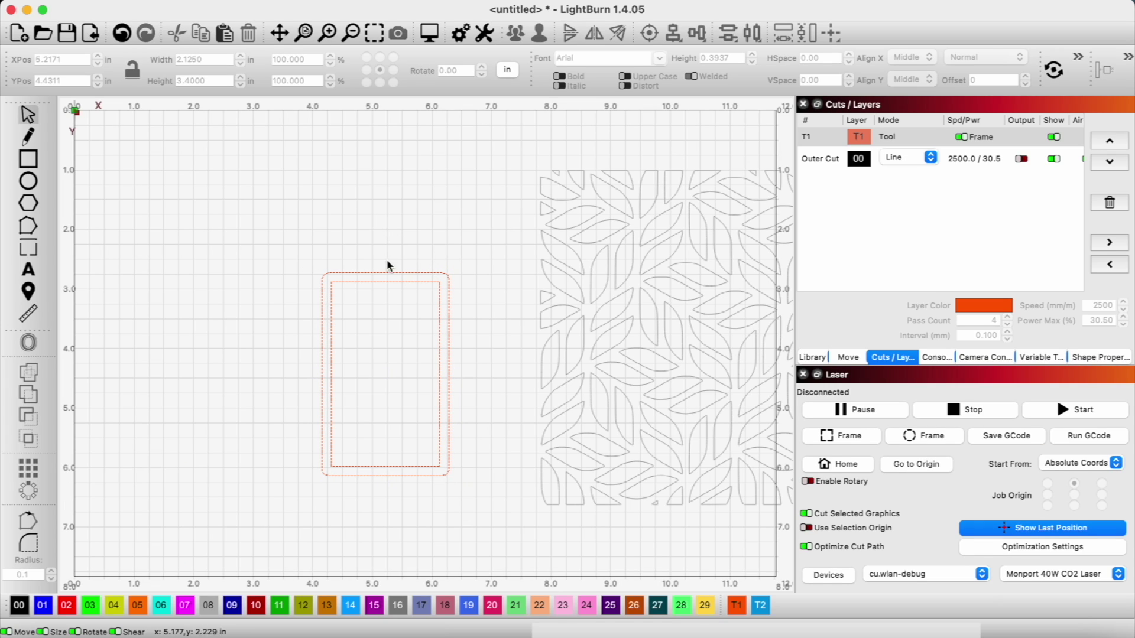
left_click(441, 360)
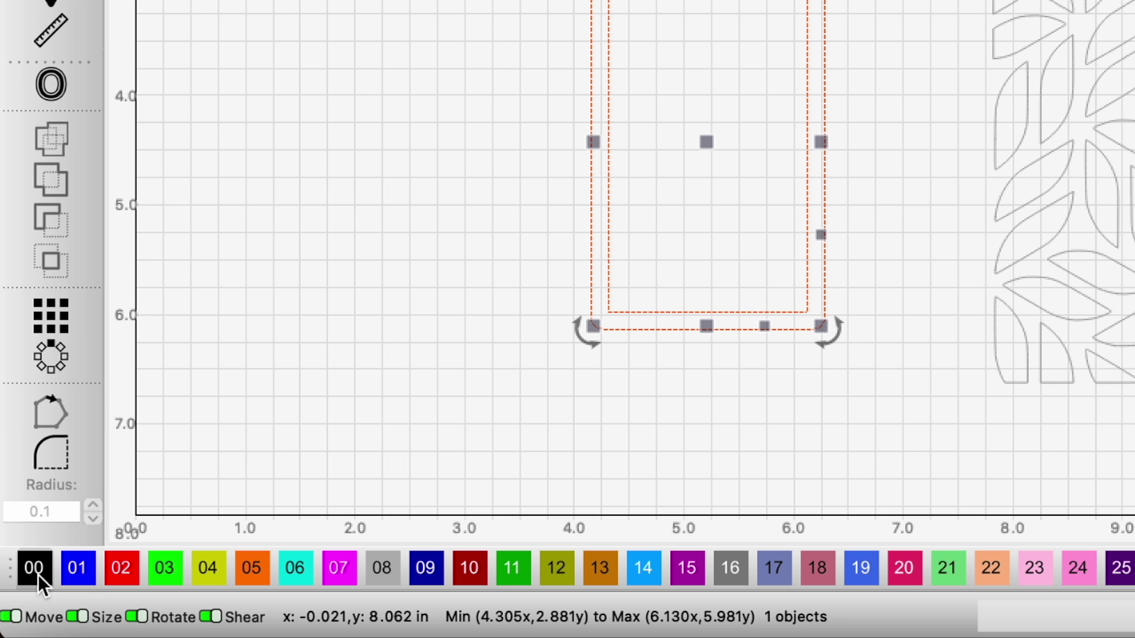
left_click(17, 606)
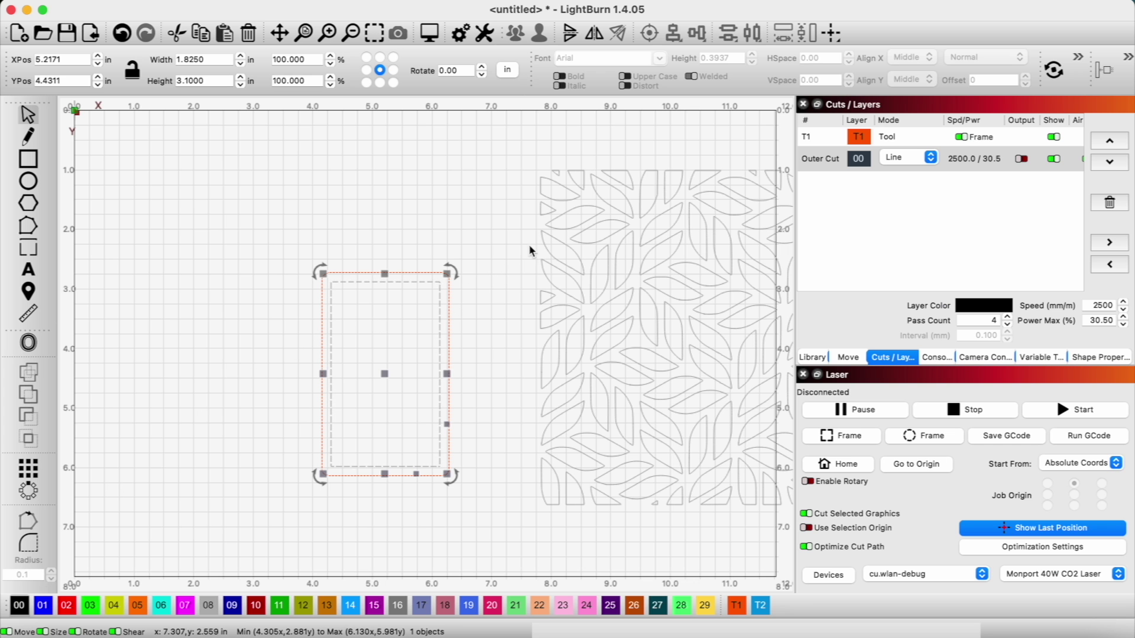
Centre the leaf pattern over the bookmark and scale it down to about 4.4 in wide
left_click(582, 207)
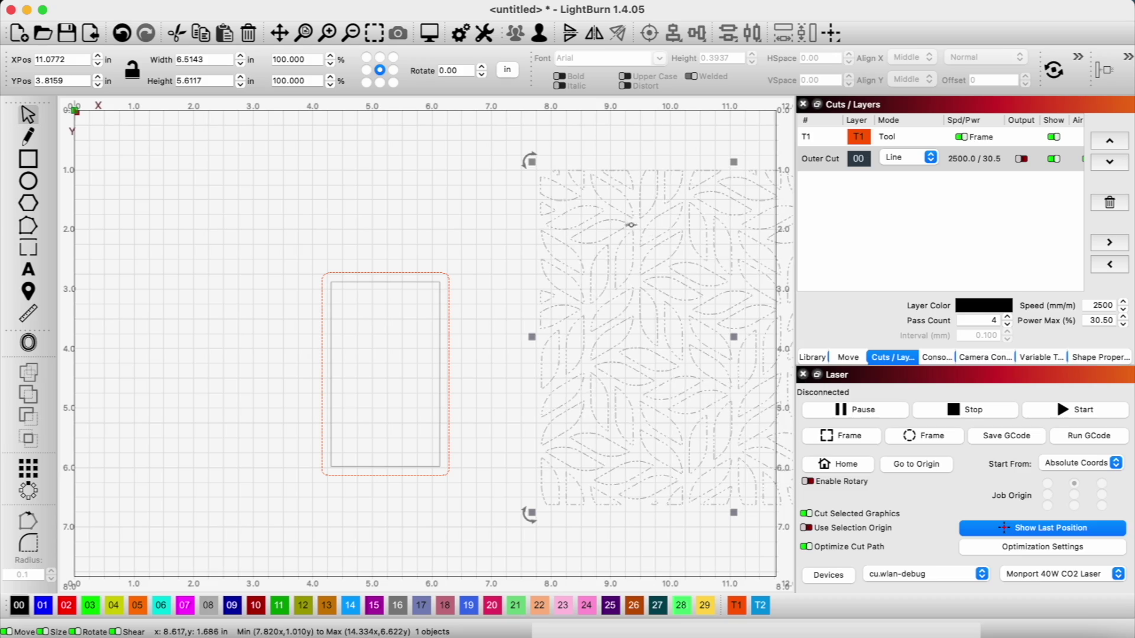
left_click_drag(736, 341, 435, 376)
left_click_drag(235, 225, 431, 388)
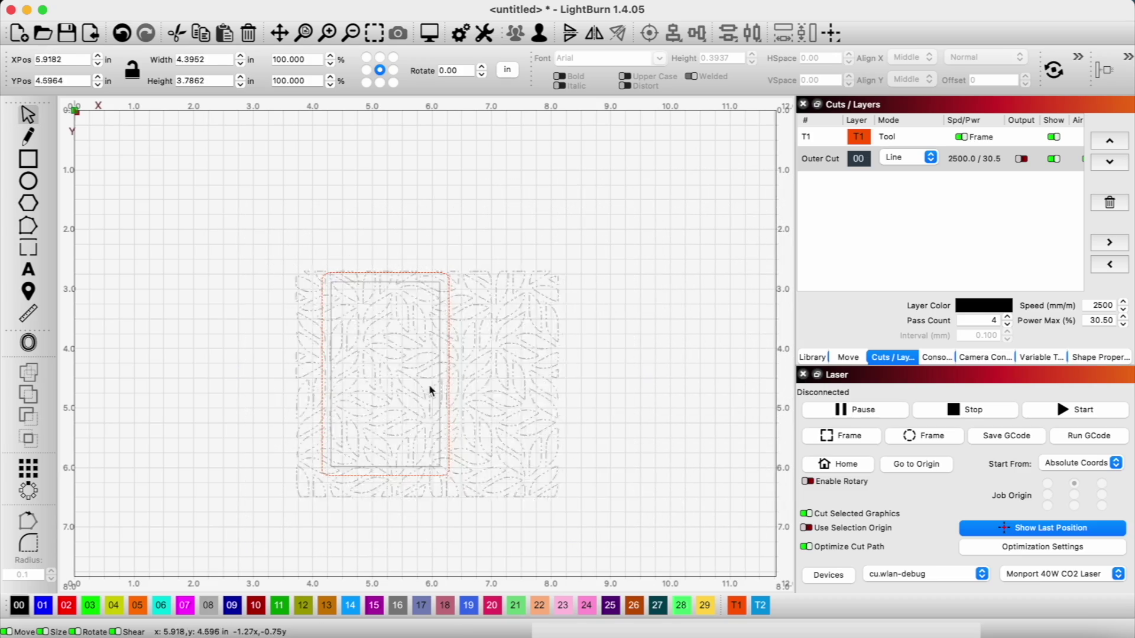
Intersect the leaf pattern with the inner rectangle so only leaves inside remain
scroll(395, 212, "up", 2)
left_click(395, 213)
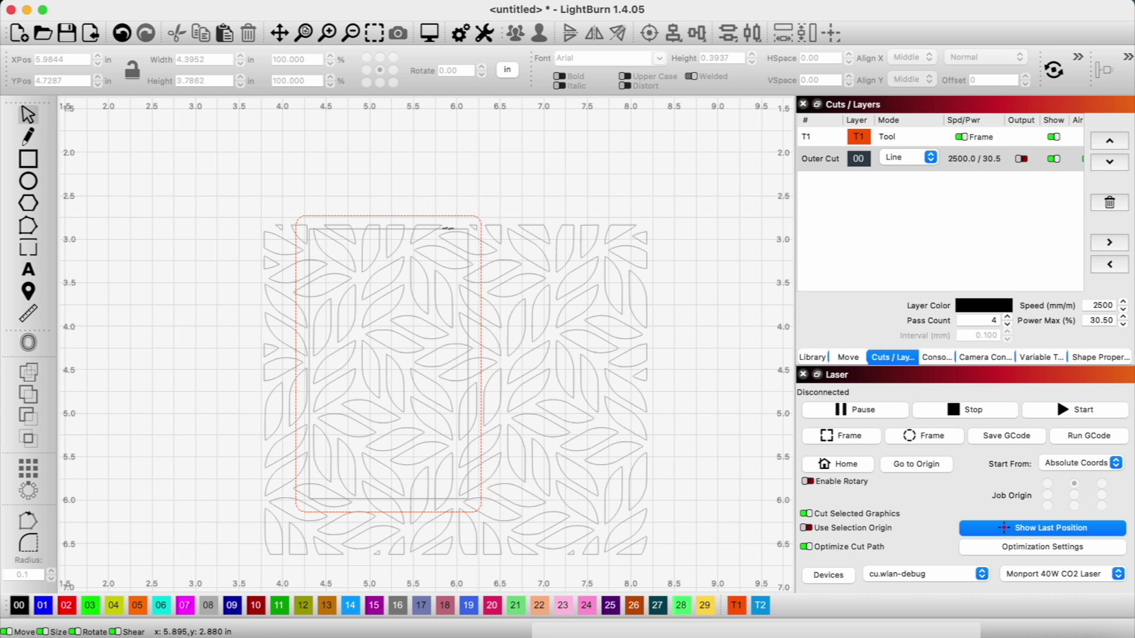
left_click(529, 224)
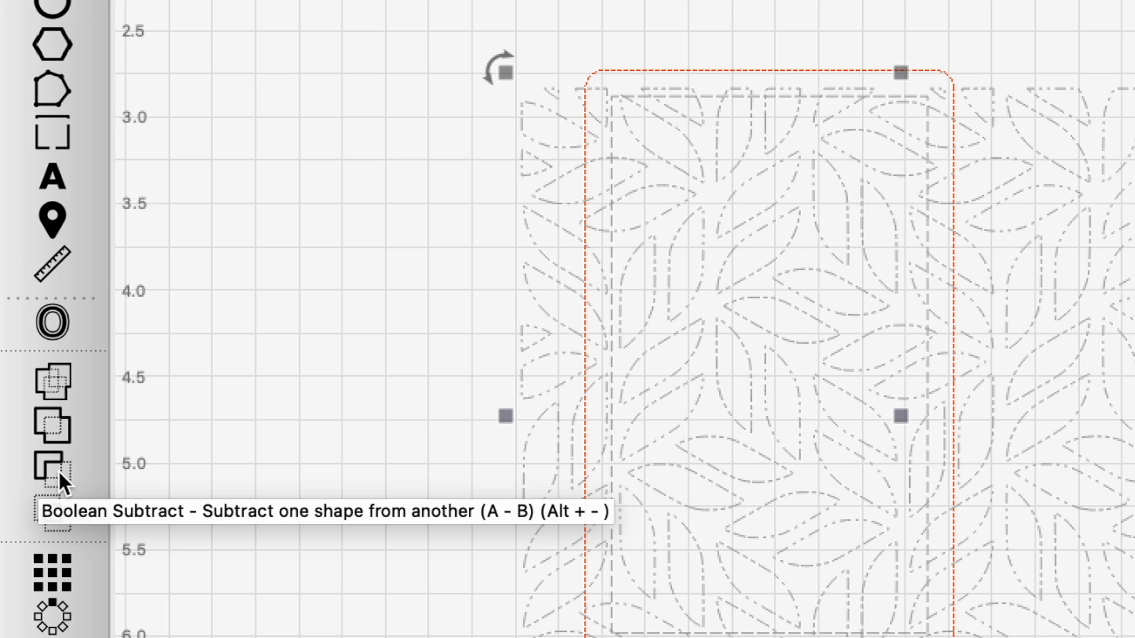
left_click(51, 510)
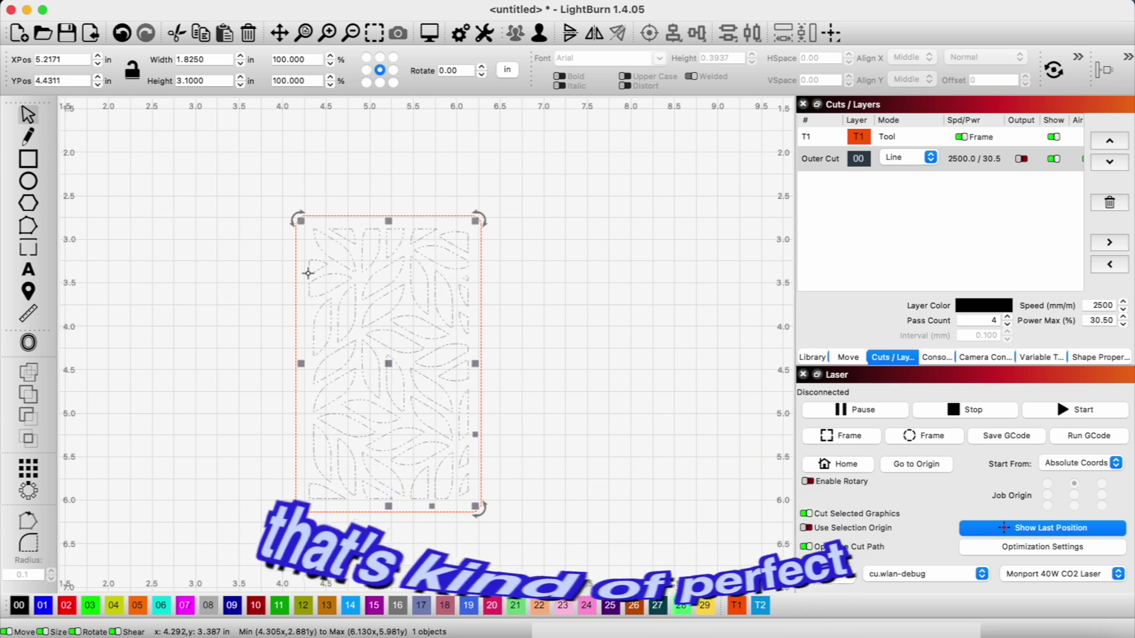
Import the books screenshot as a 4.0 × 4.03 in image
scroll(313, 261, "up", 5)
scroll(365, 262, "down", 3)
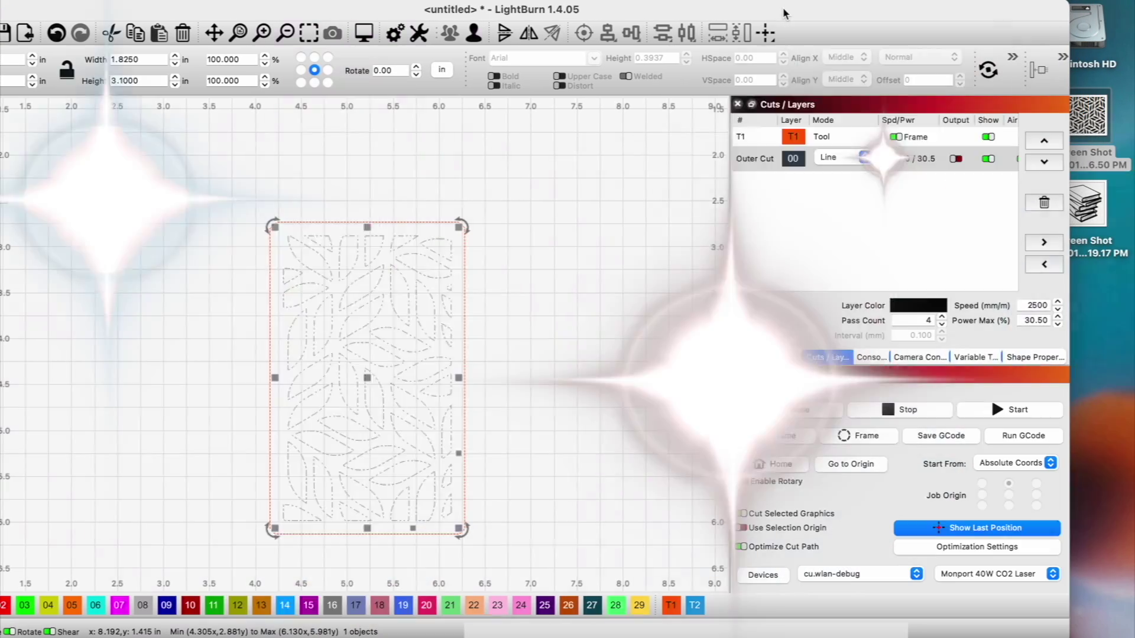
left_click_drag(1070, 199, 595, 300)
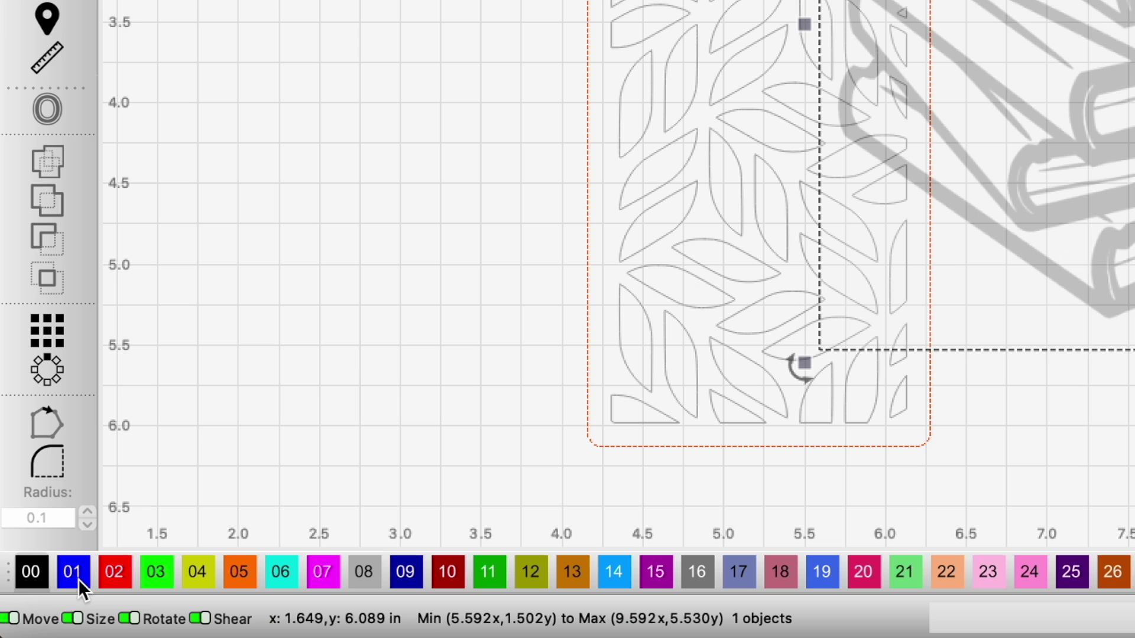
Assign the books image to layer 01 and trace it into Inner Cut outlines
left_click(63, 606)
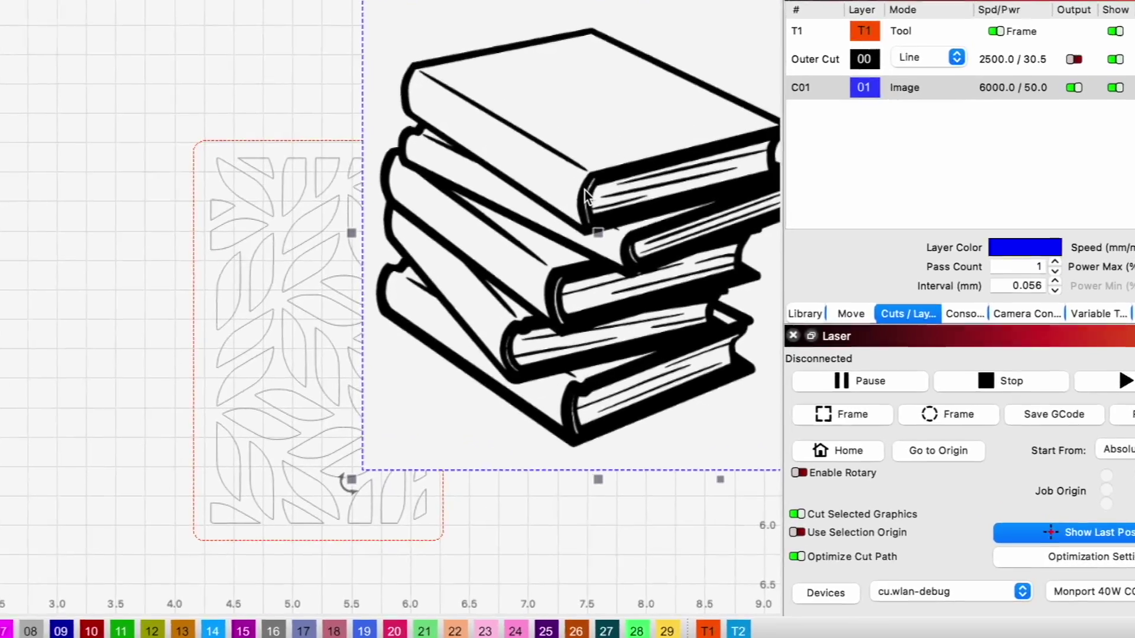
right_click(661, 263)
left_click(583, 476)
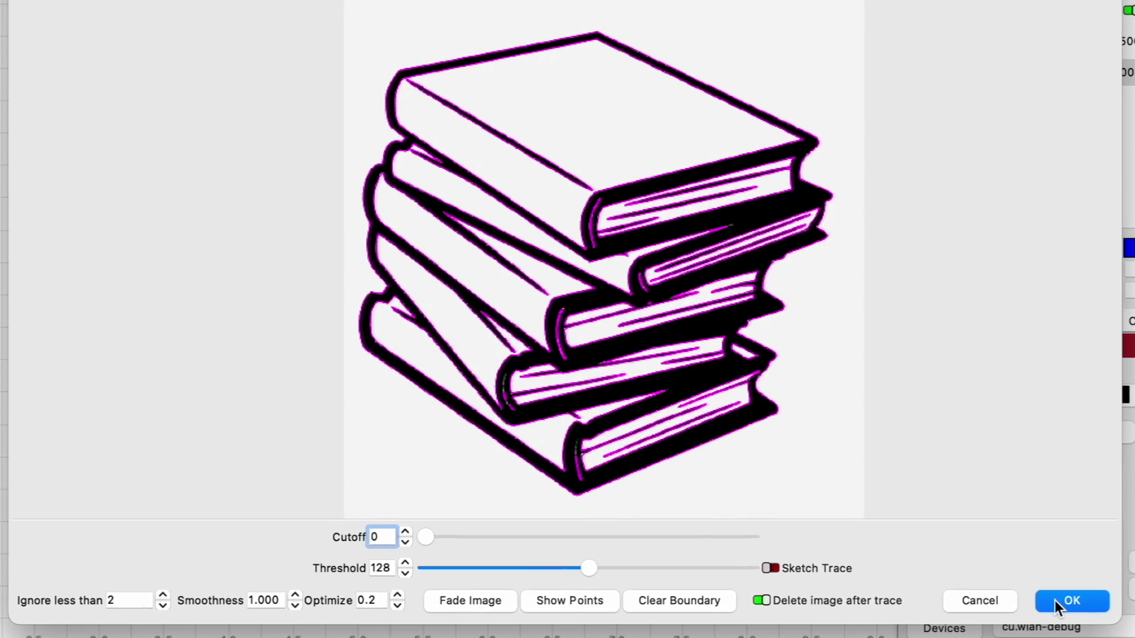
left_click(1055, 601)
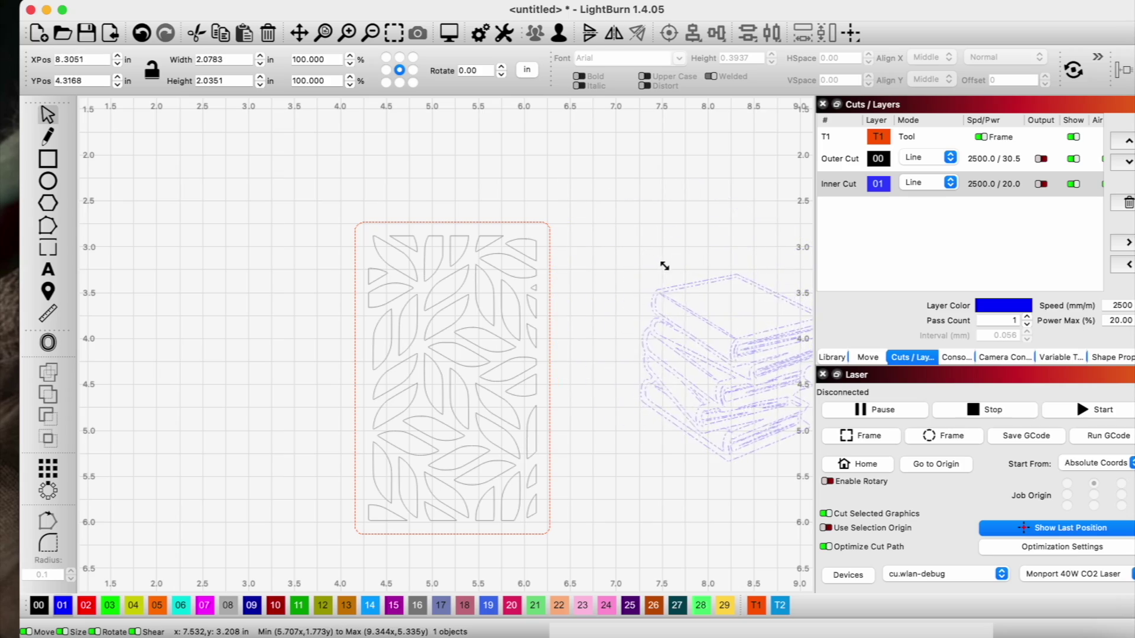
Switch the Inner Cut layer 01 holding the traced books to Fill mode
left_click(664, 266)
left_click(950, 182)
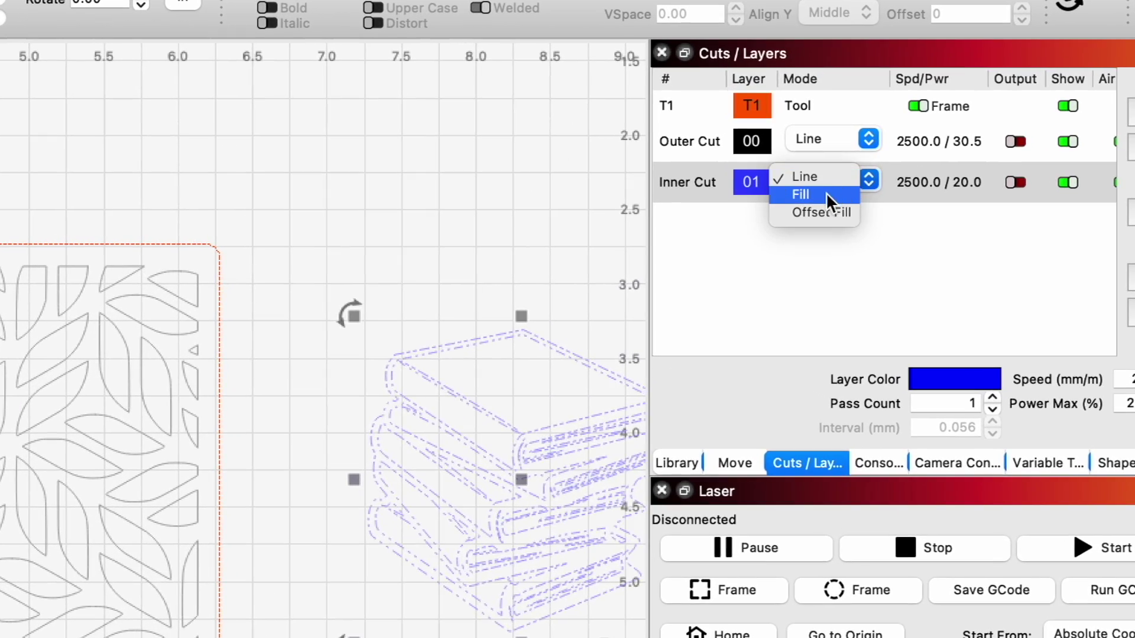
left_click(825, 195)
scroll(603, 183, "down", 1)
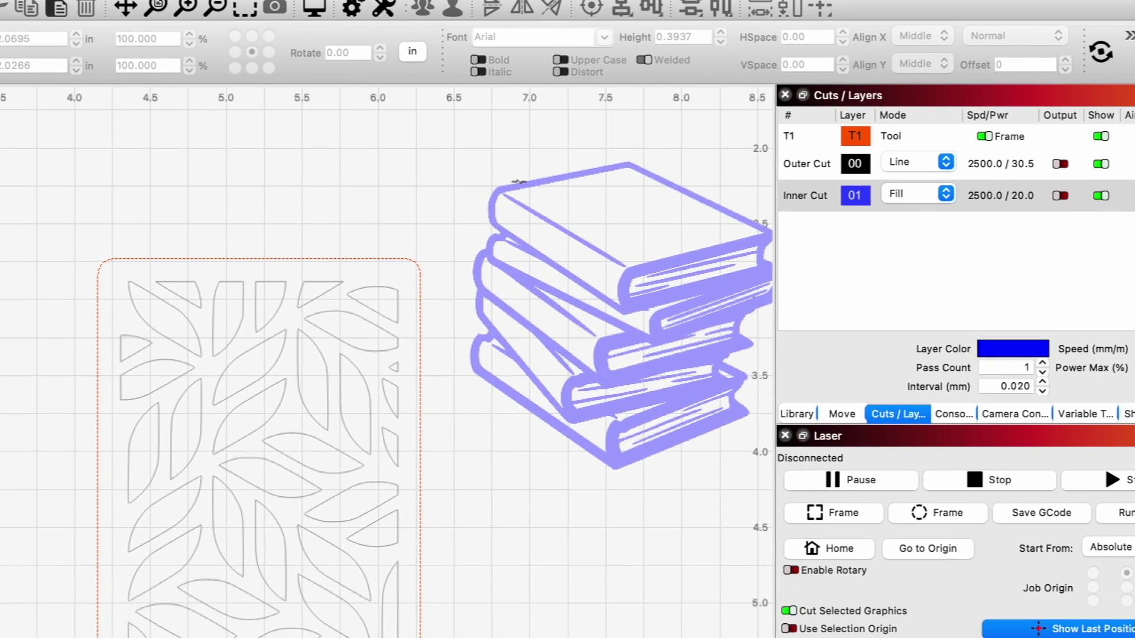
Select the stacked-books graphic and inspect it at closer zoom
left_click(519, 185)
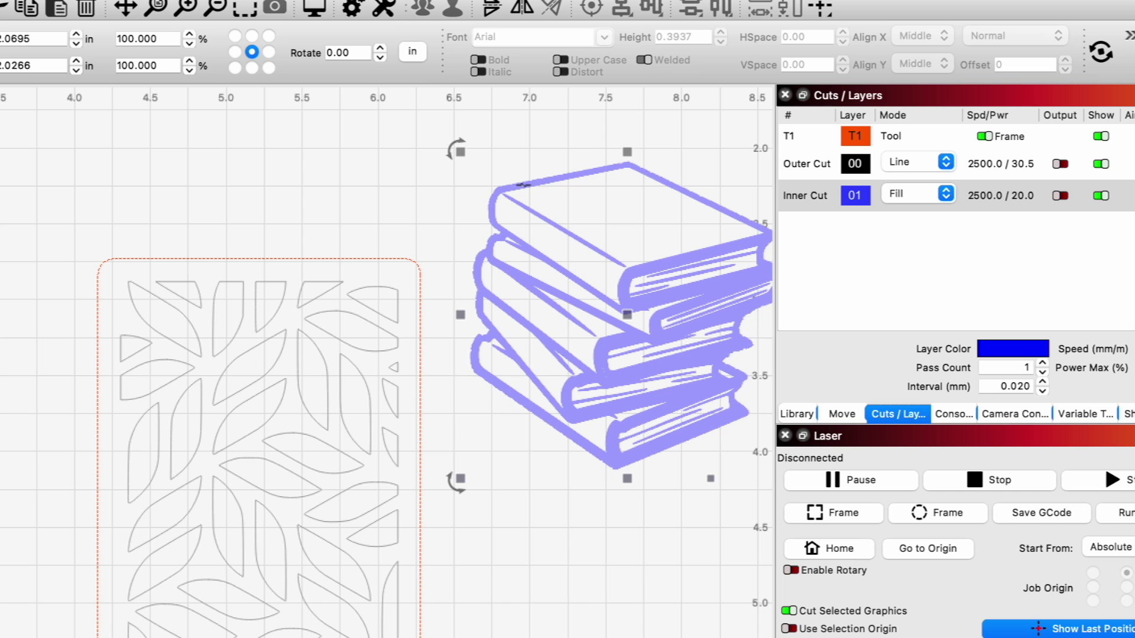
scroll(524, 185, "up", 10)
scroll(523, 185, "down", 5)
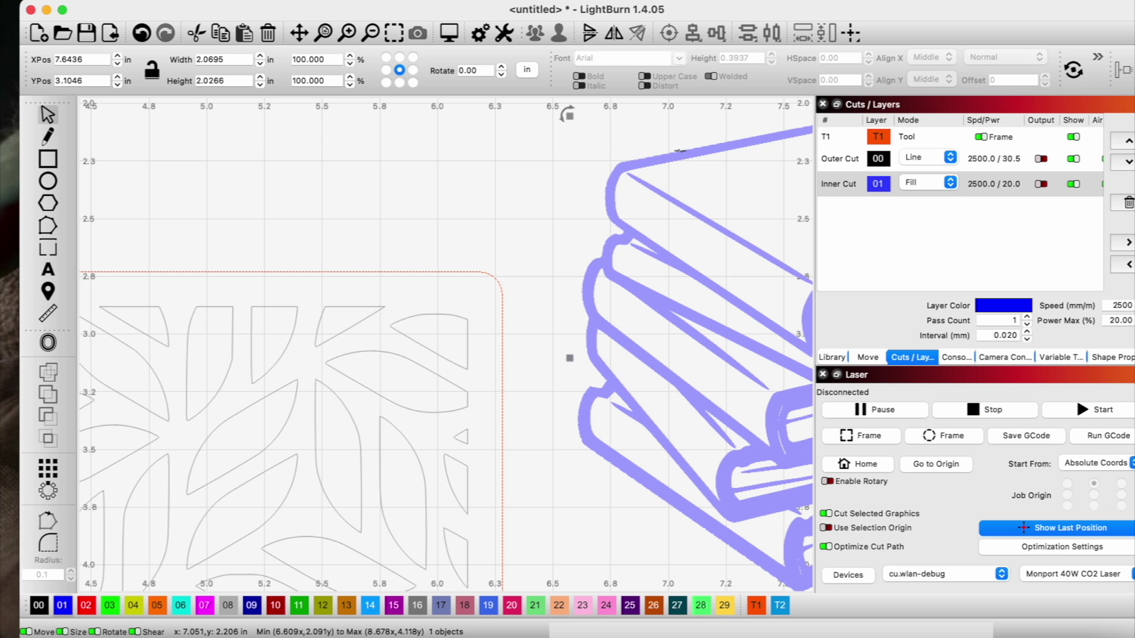
scroll(204, 275, "down", 6)
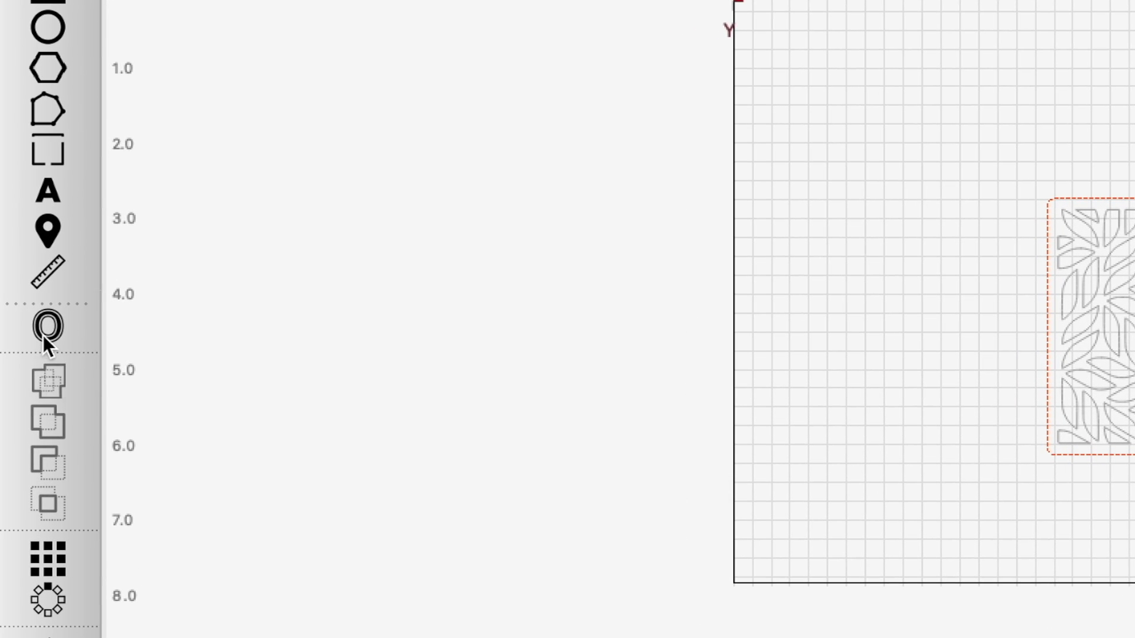
Offset the books outward with distance entry 1 to create a border outline
left_click(61, 334)
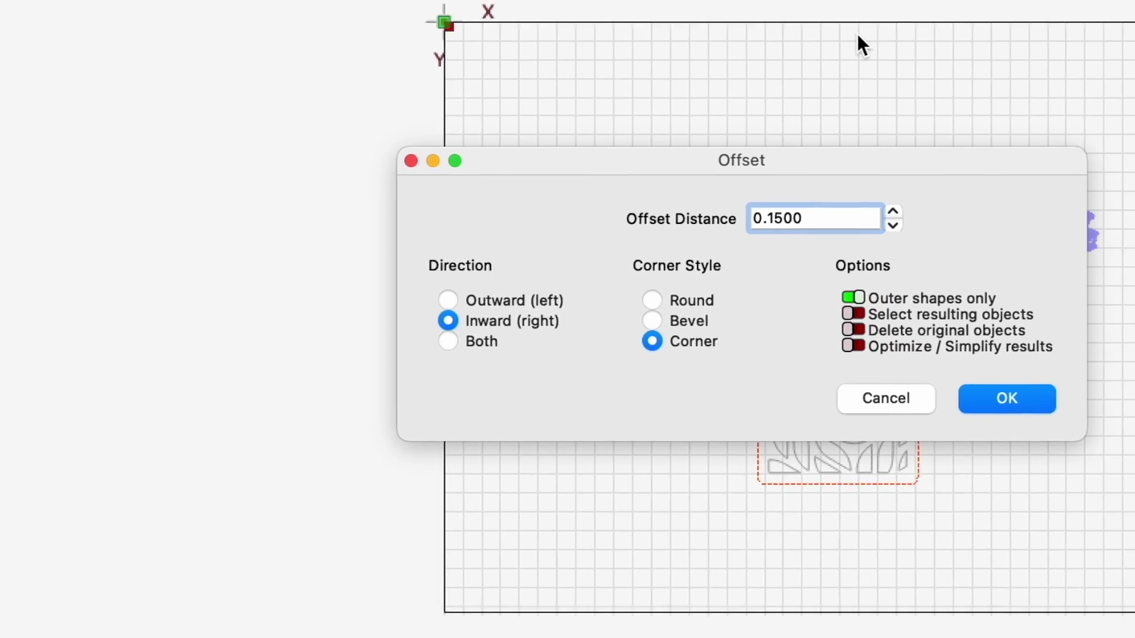
left_click(448, 303)
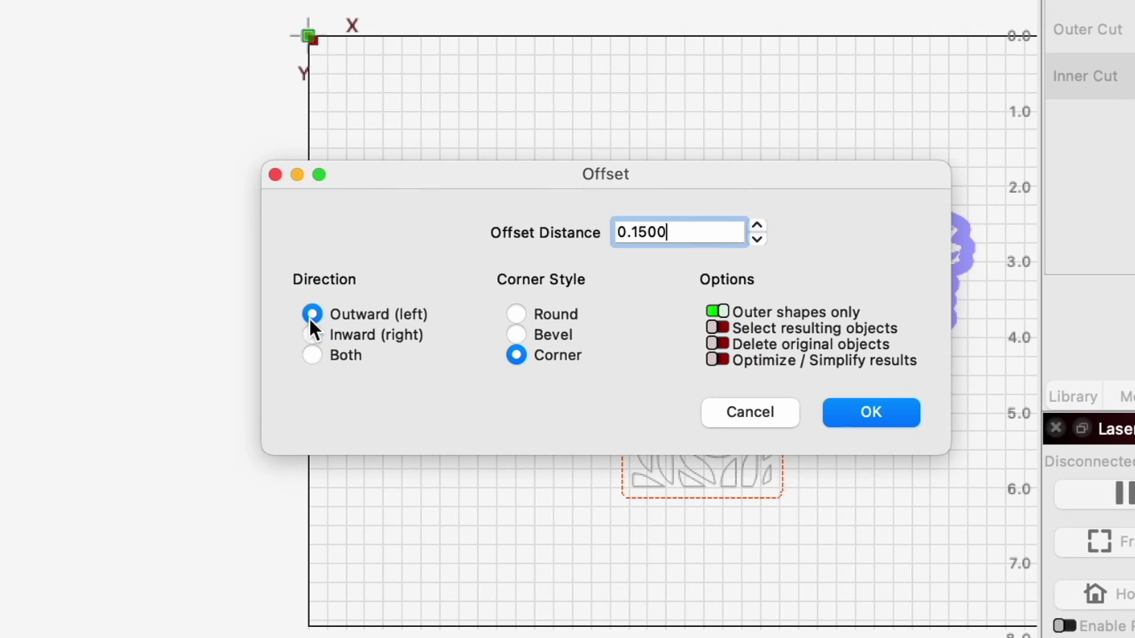
type("1")
key("Return")
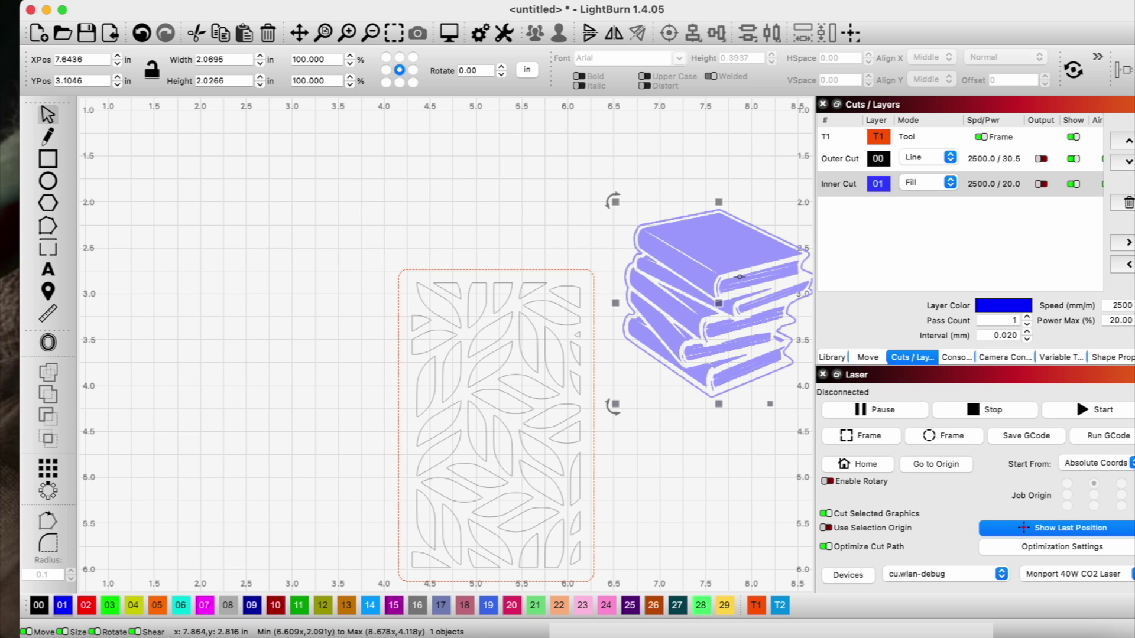
scroll(739, 277, "up", 2)
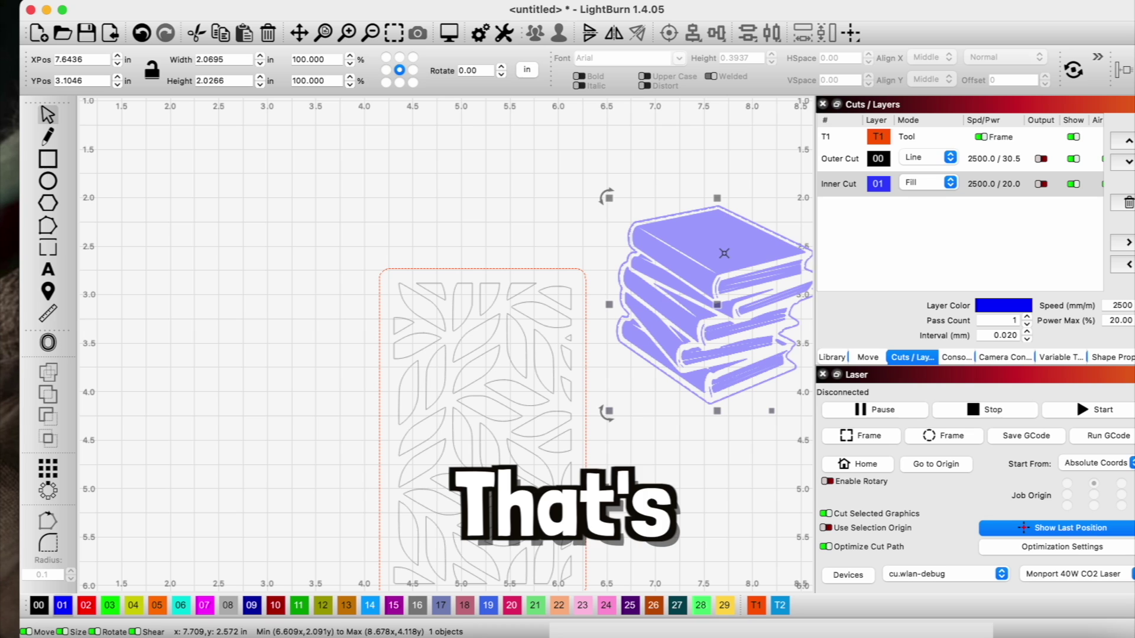
scroll(716, 248, "down", 2)
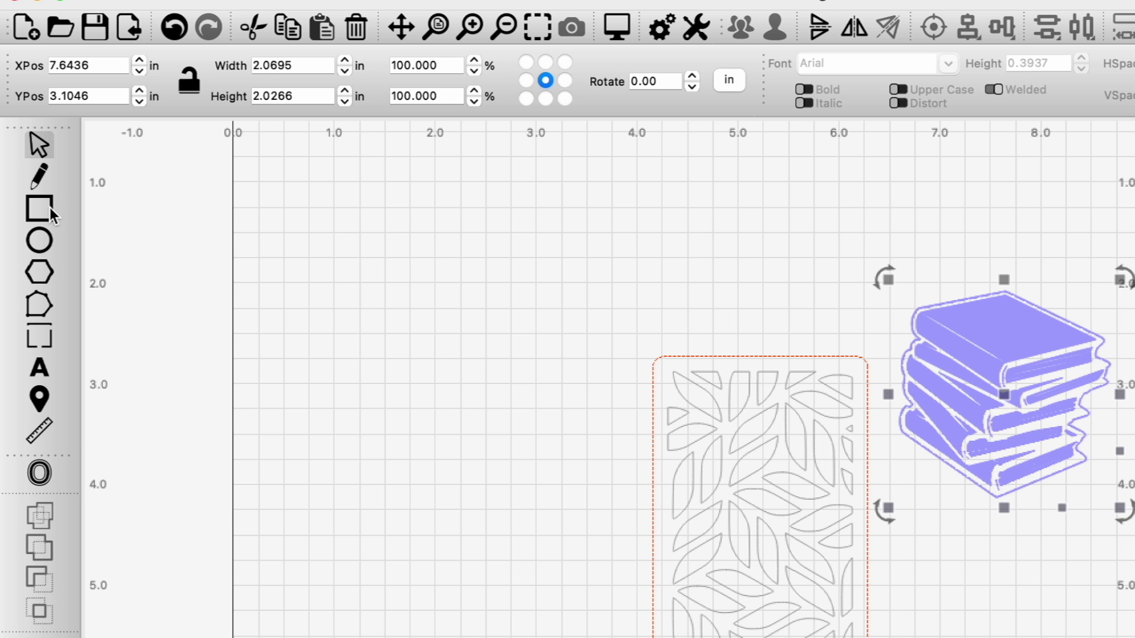
Draw a new rectangle and move it into the middle of the leaf frame
key("r")
left_click_drag(311, 279, 392, 394)
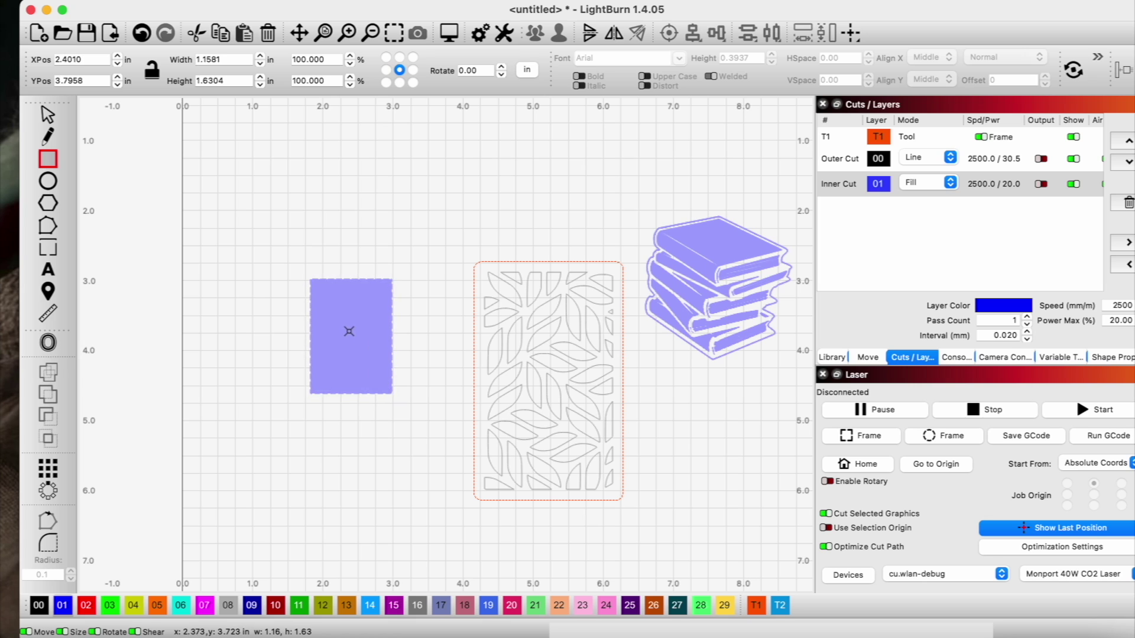
key("Escape")
left_click_drag(352, 329, 548, 373)
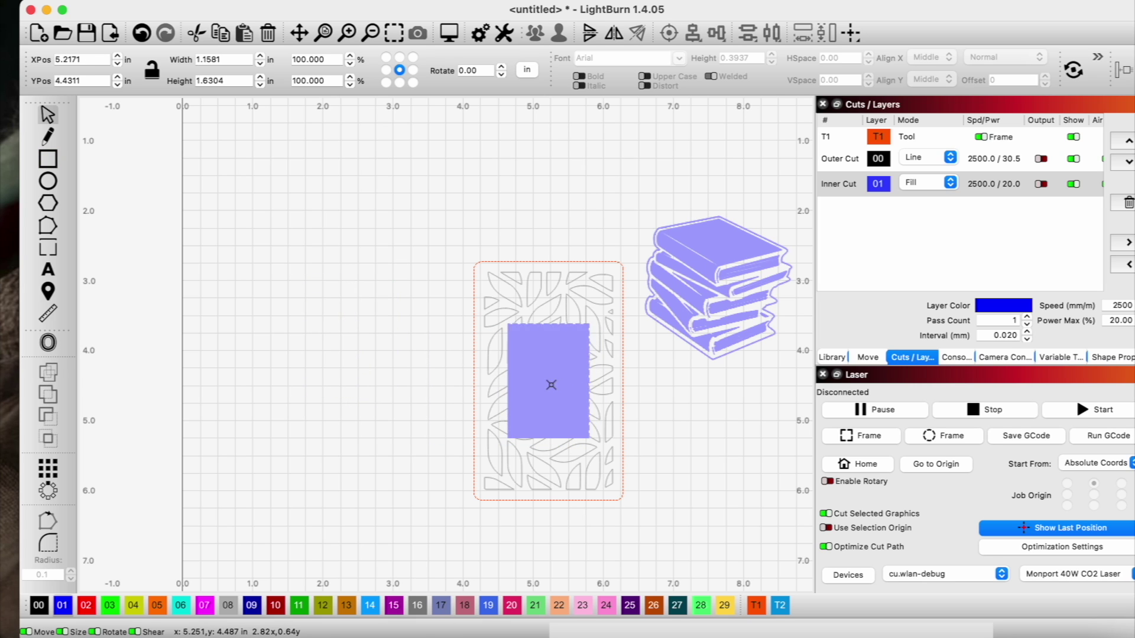
left_click(549, 378)
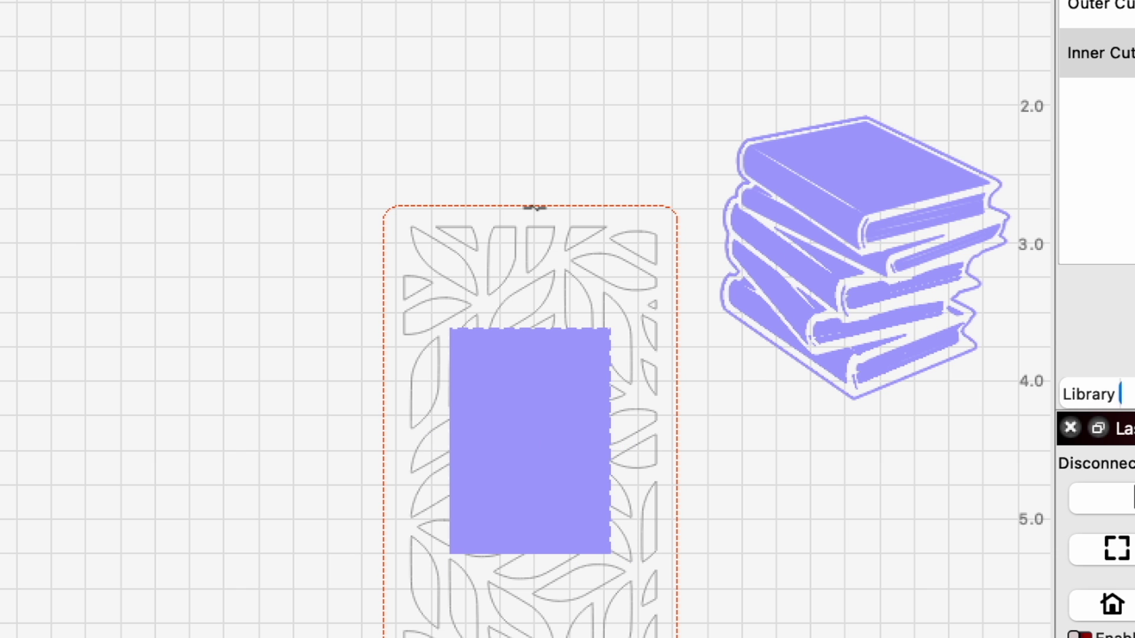
Round the corners of the new rectangle with the Corner Radius tool
left_click(490, 284, "shift")
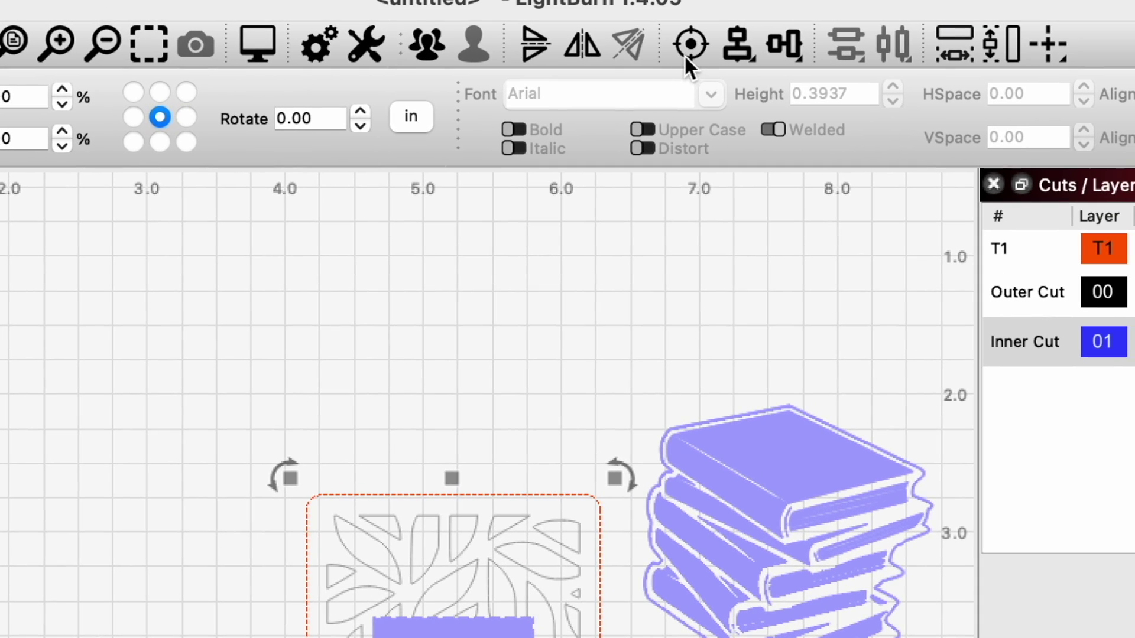
left_click(218, 387)
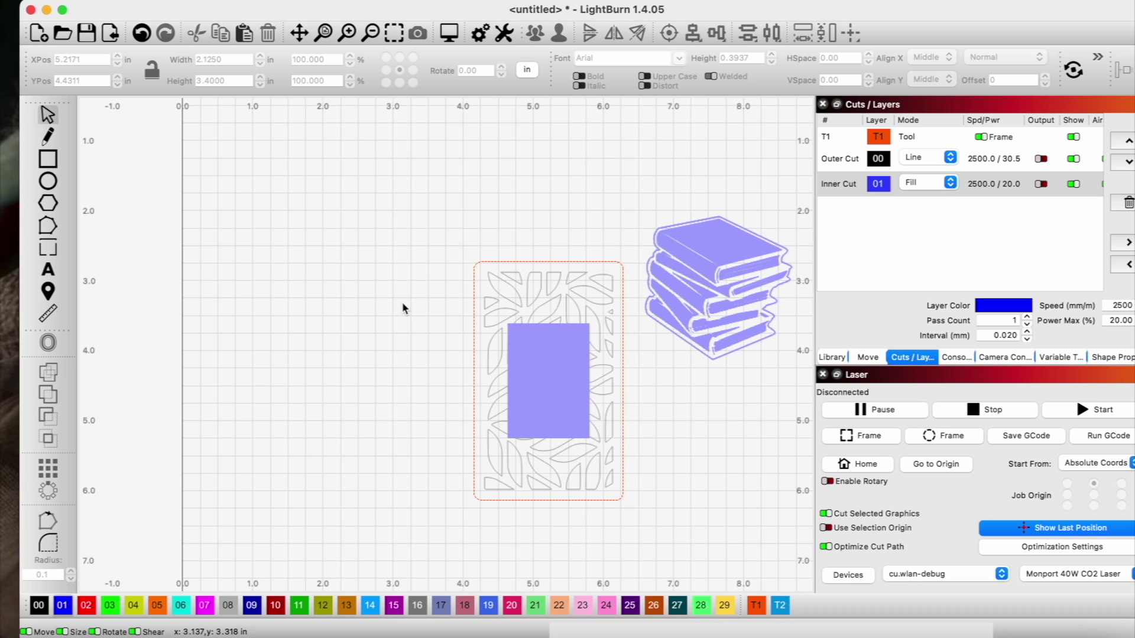
left_click(549, 345)
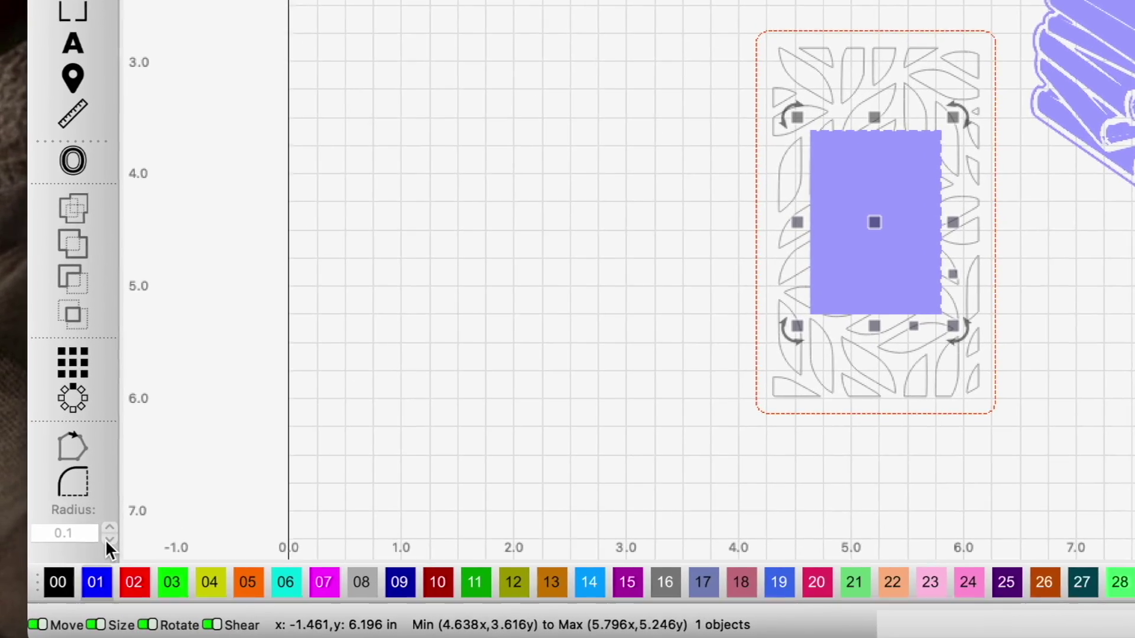
left_click(108, 539)
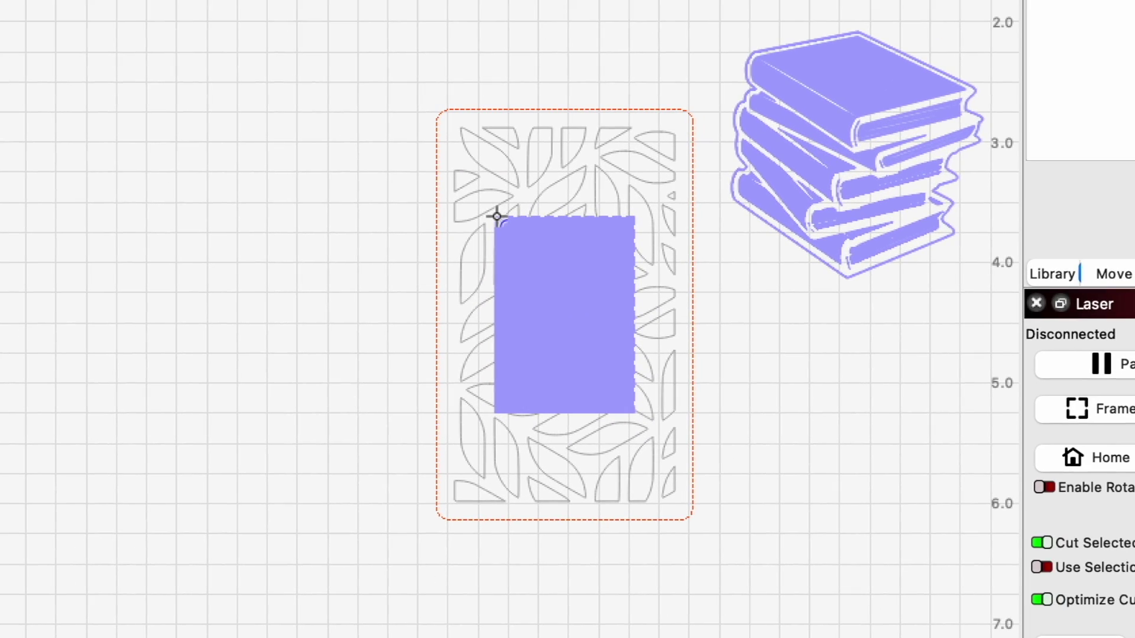
left_click(496, 217)
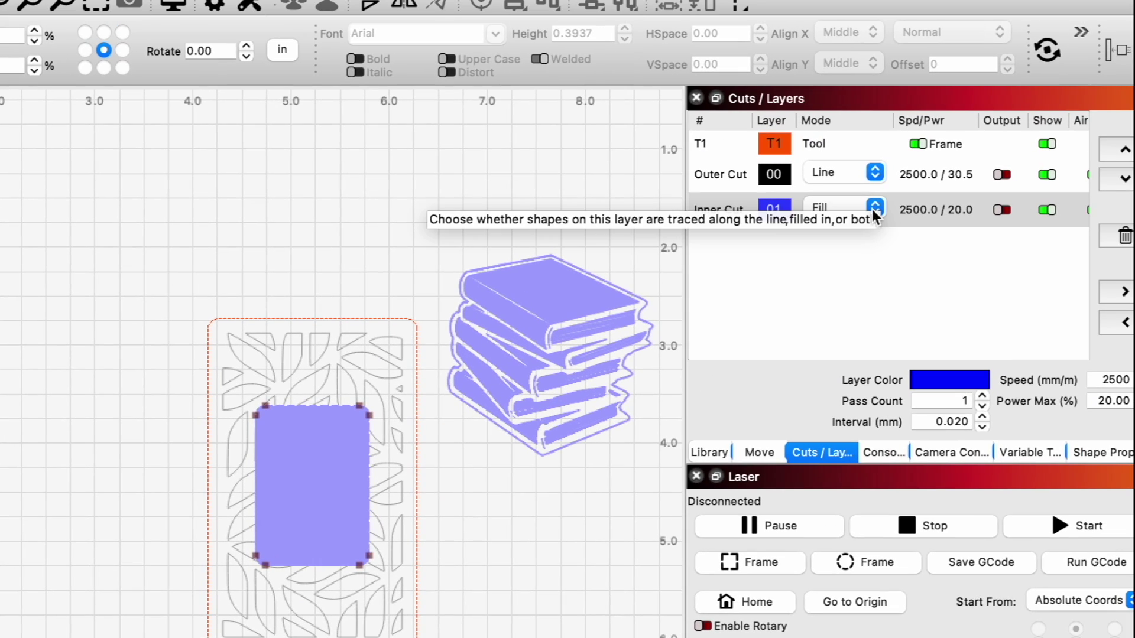
Set the Inner Cut layer mode to Line so shapes show as outlines
left_click(957, 154)
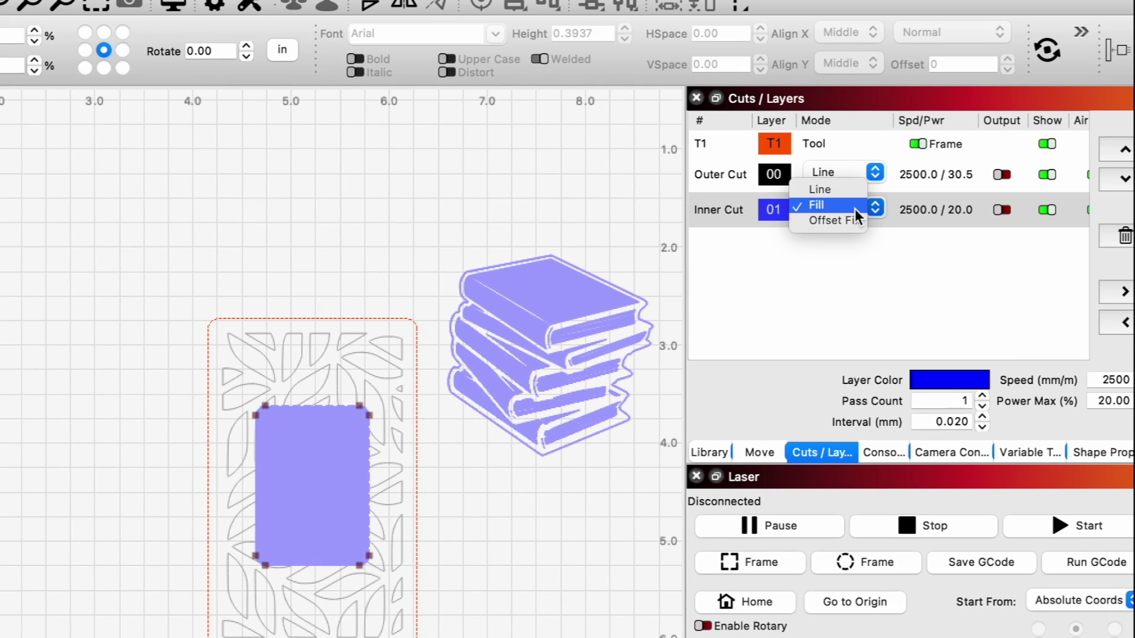
left_click(829, 191)
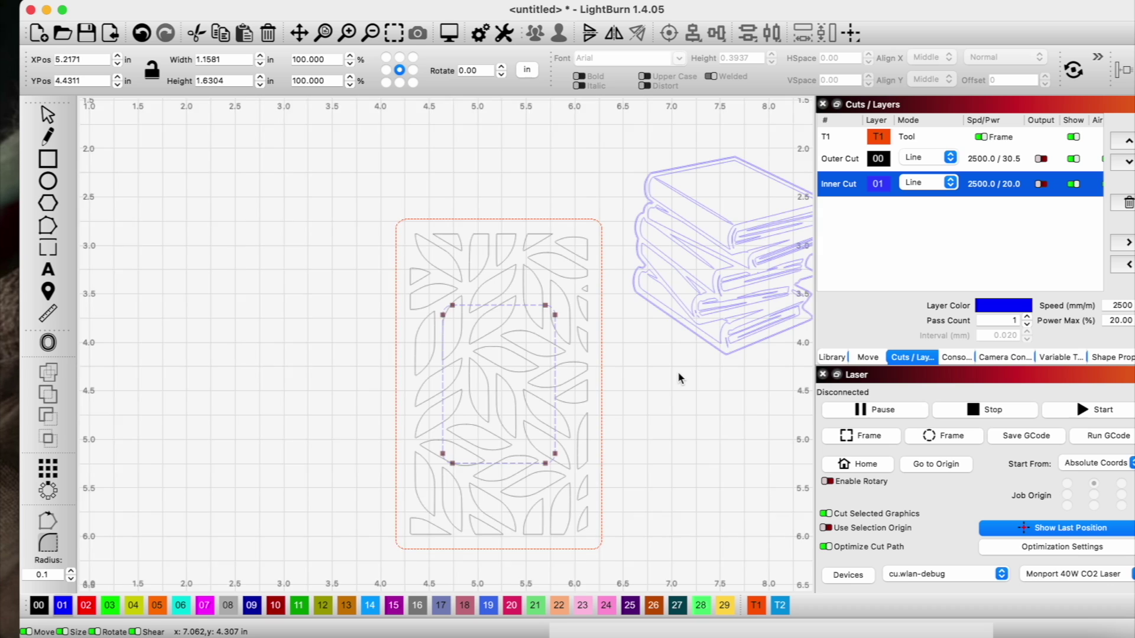
scroll(496, 482, "up", 3)
scroll(137, 434, "down", 1)
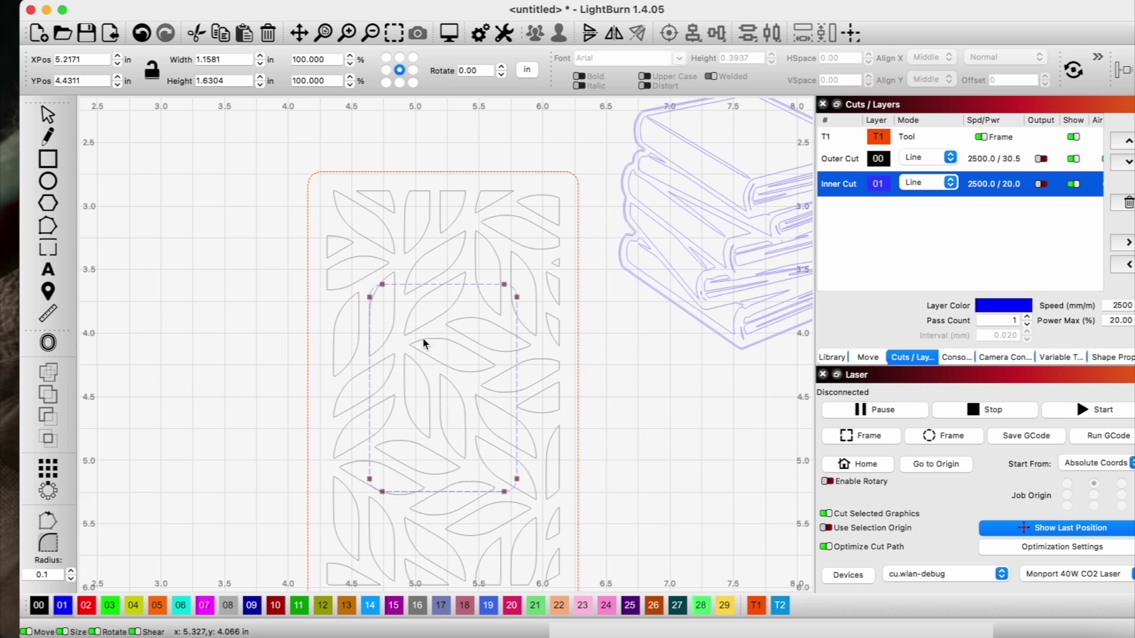
Boolean-subtract the rounded rectangle from the leaf pattern to open a central window
key("Delete")
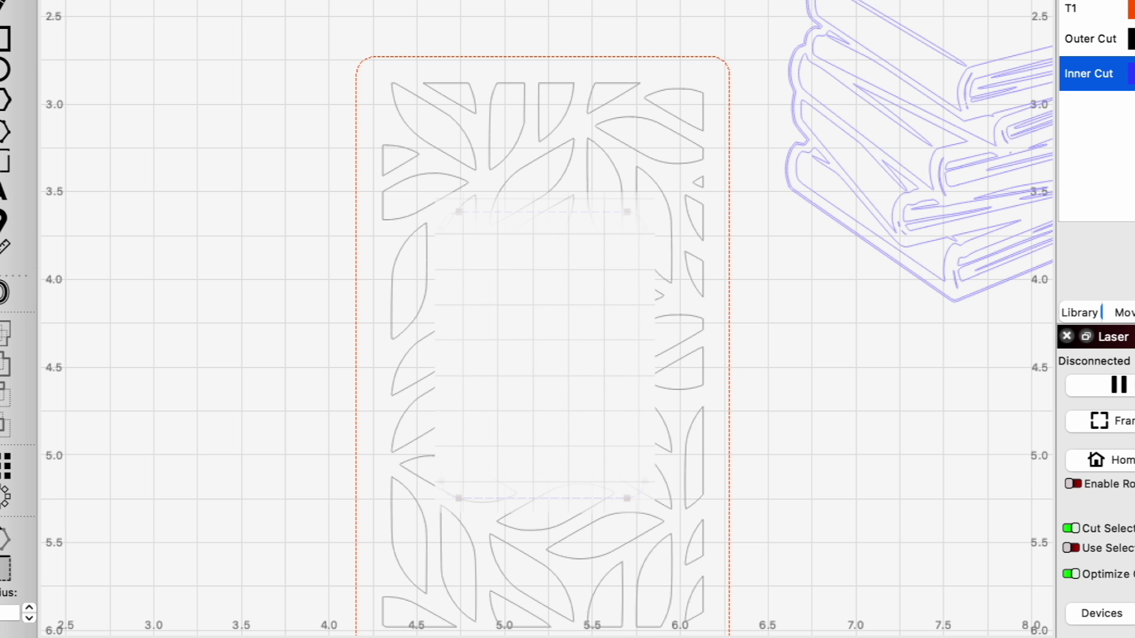
key("ctrl+z")
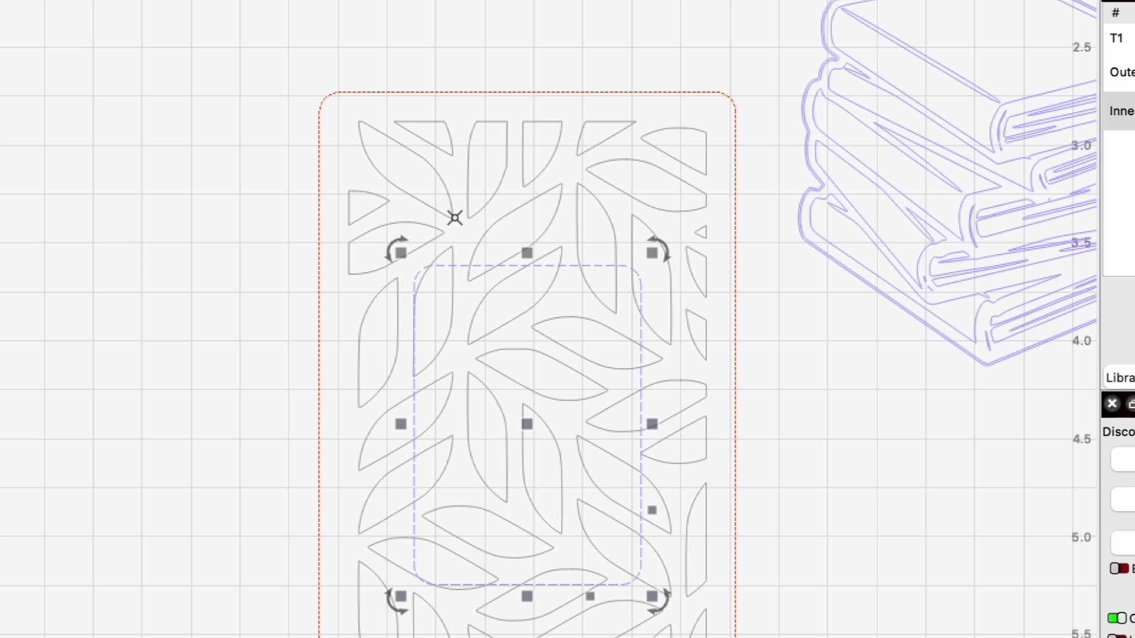
left_click(396, 253)
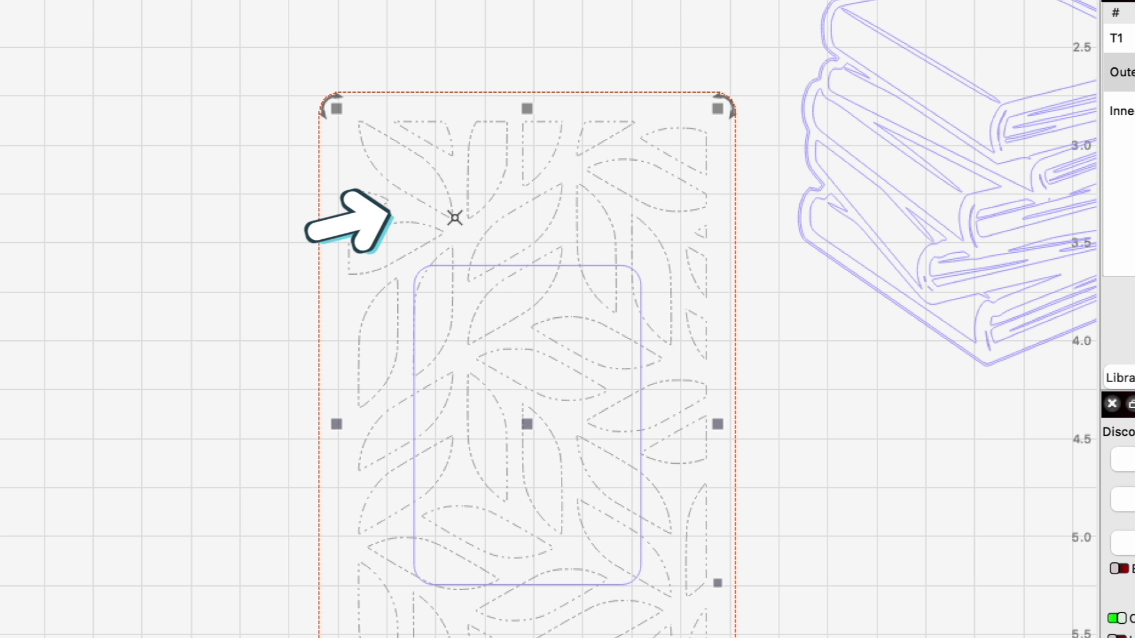
left_click(460, 267, "shift")
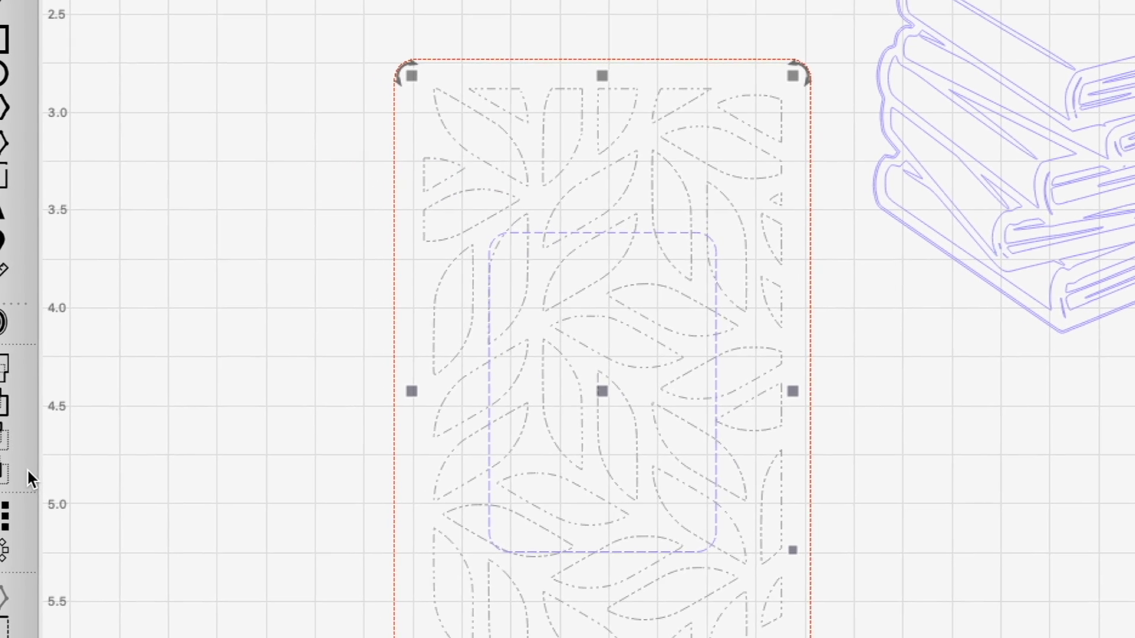
left_click(36, 413)
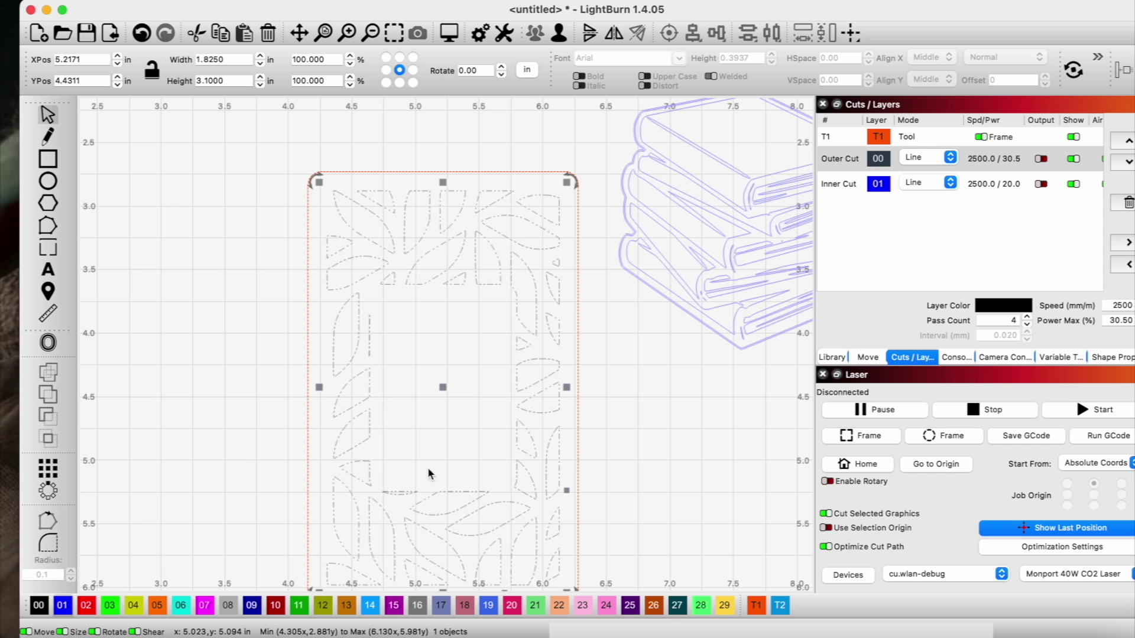
scroll(443, 360, "down", 2)
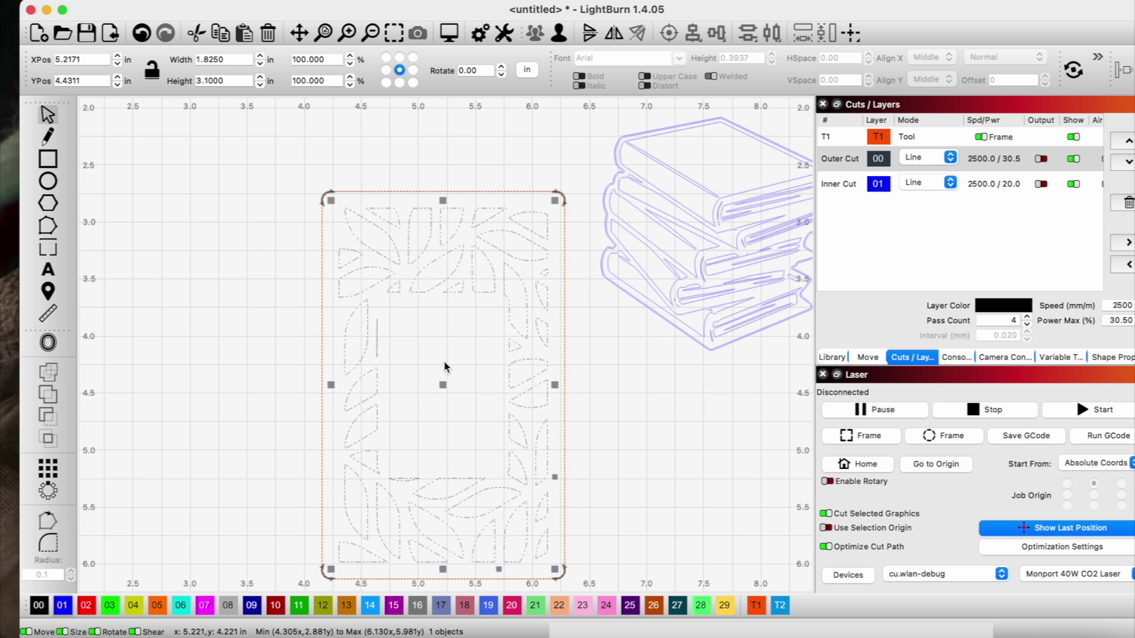
scroll(444, 367, "down", 1)
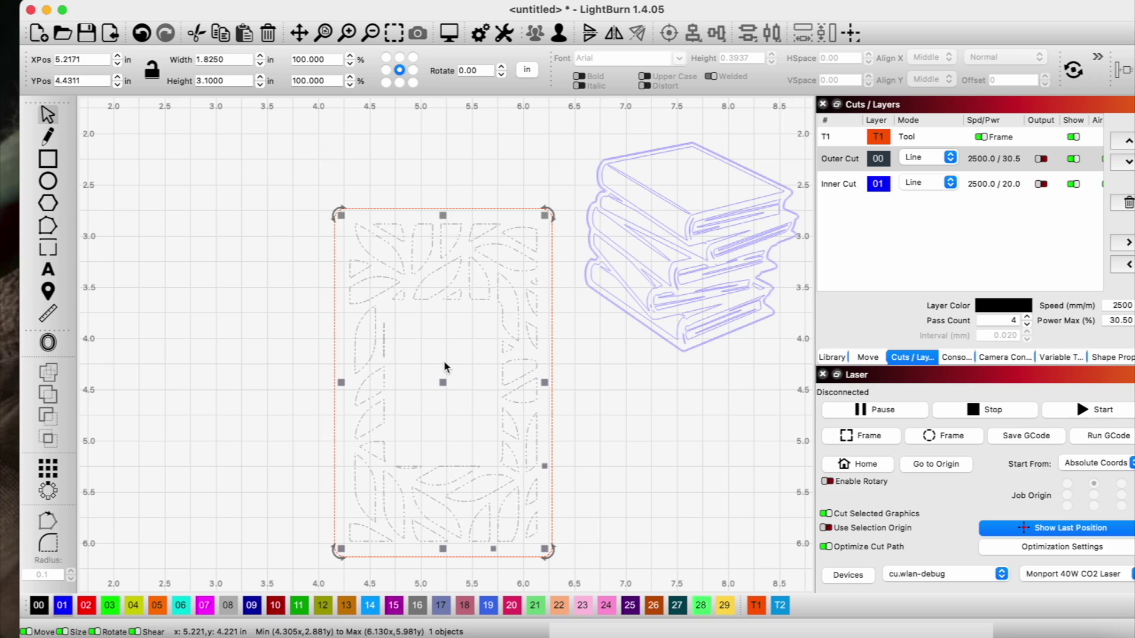
Set the Inner Cut layer holding the books back to Fill mode
left_click_drag(576, 117, 791, 362)
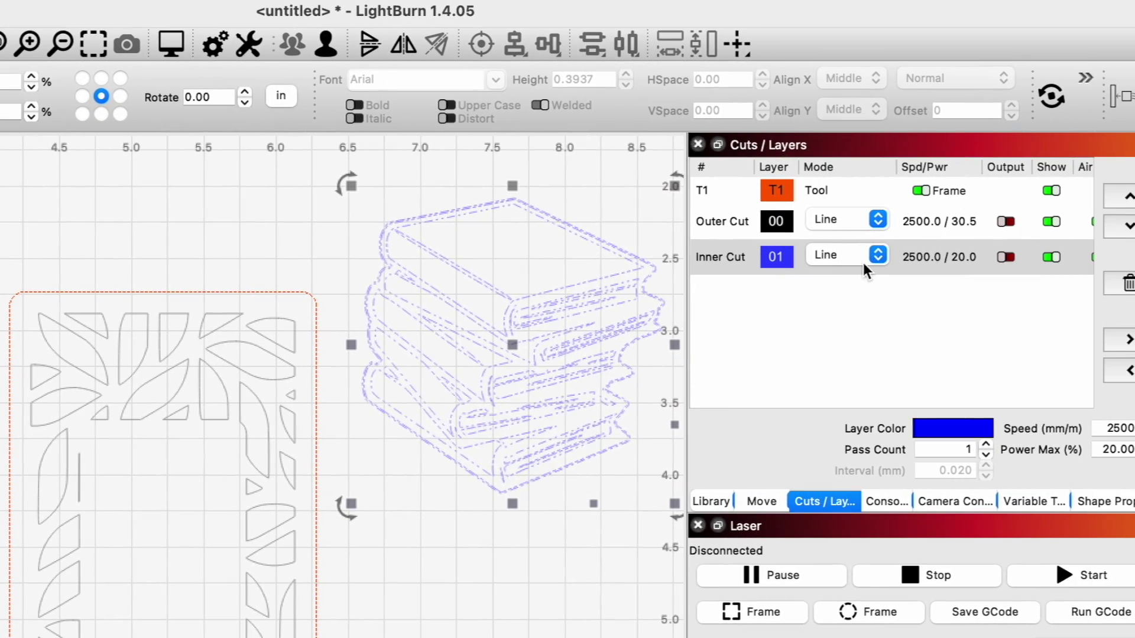
left_click(1111, 258)
left_click(831, 267)
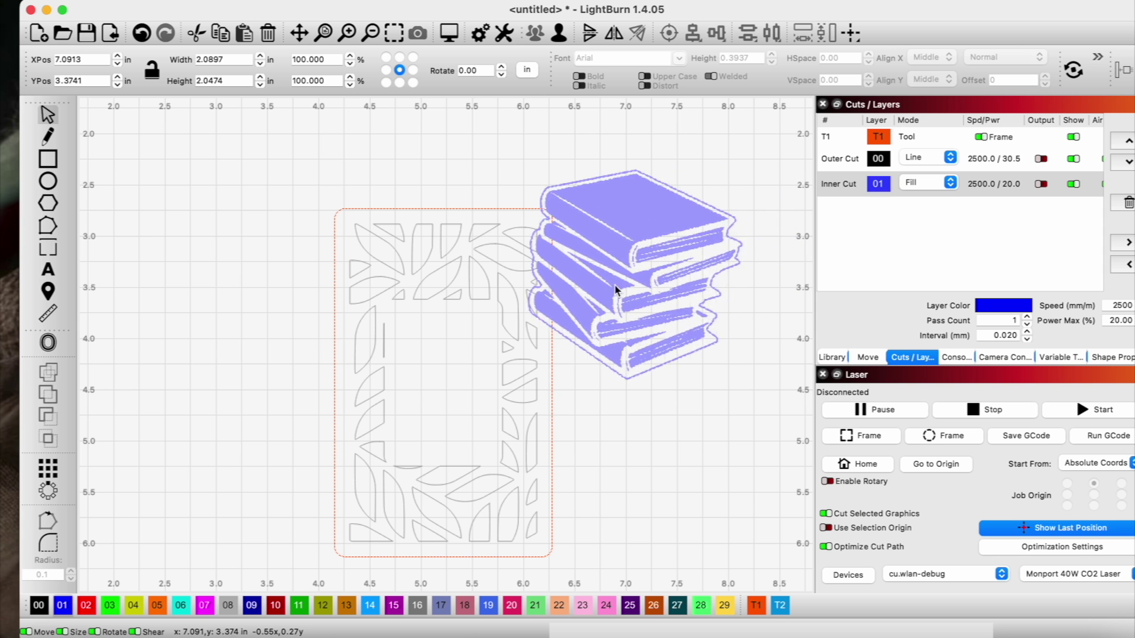
Scale the books drawing to about 0.96 in wide and centre it in the frame's window
left_click_drag(615, 290, 463, 365)
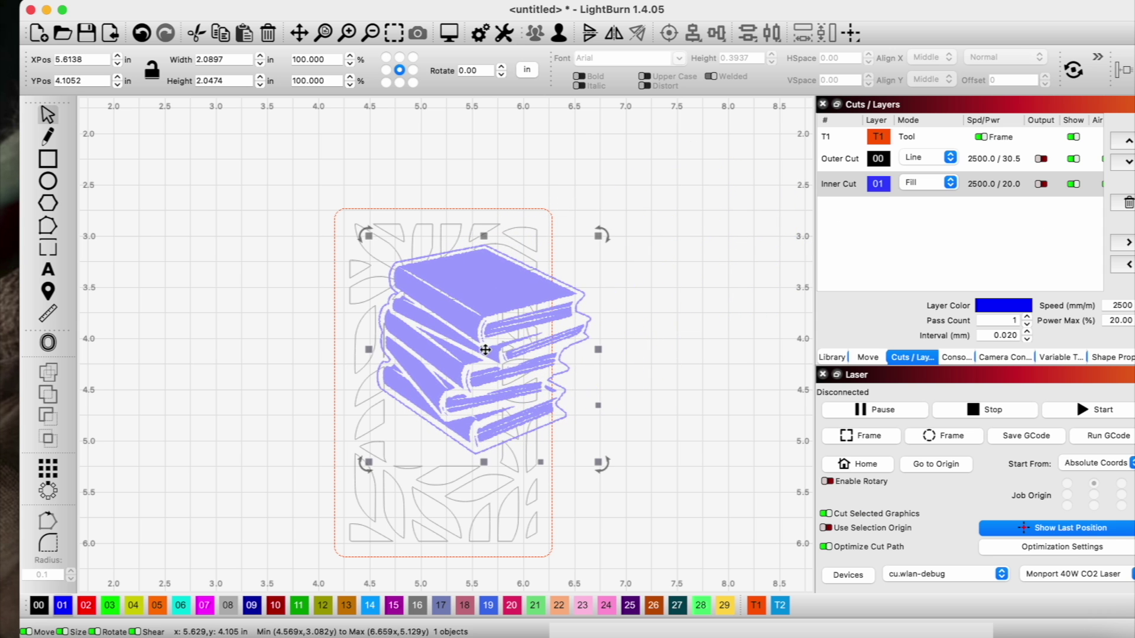
left_click_drag(370, 237, 398, 362)
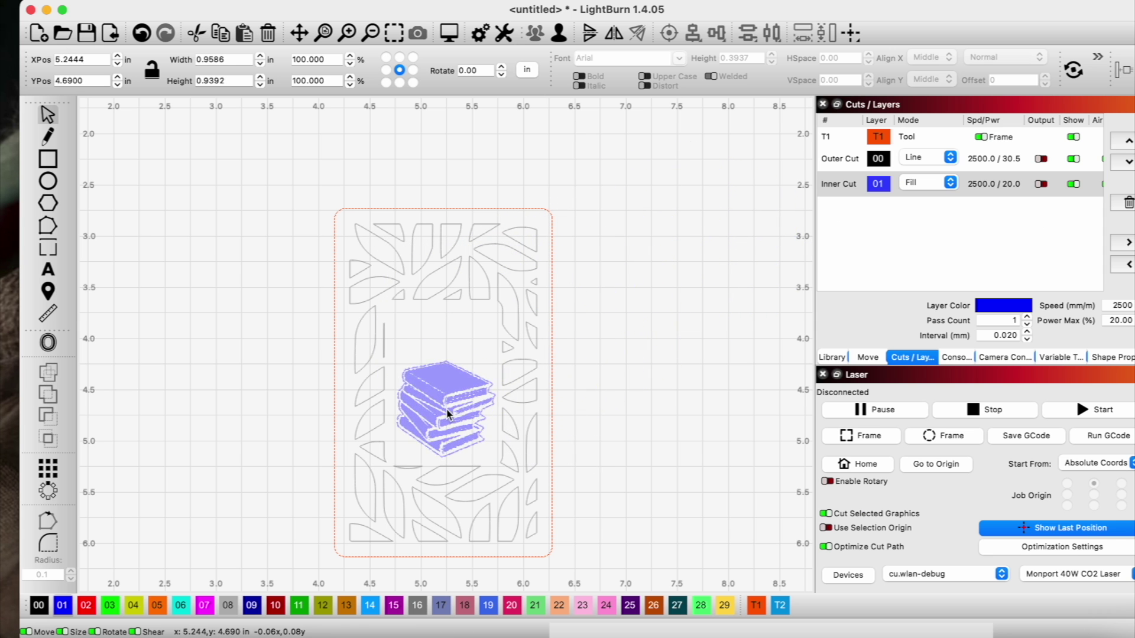
right_click(447, 399)
left_click(447, 398)
left_click_drag(447, 397, 446, 371)
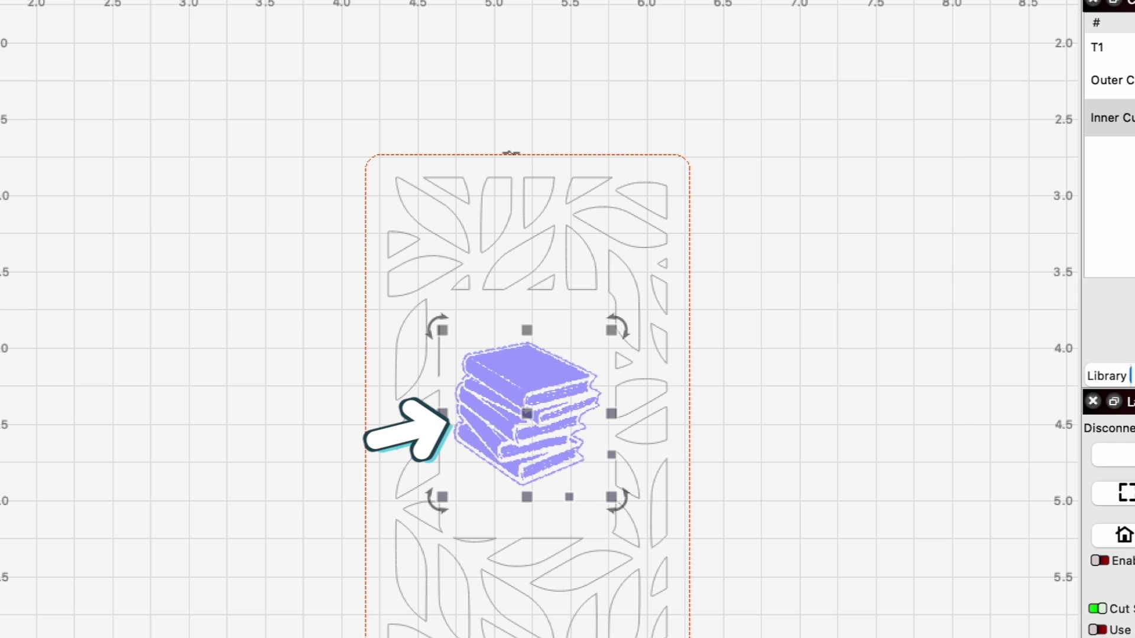
left_click(513, 157)
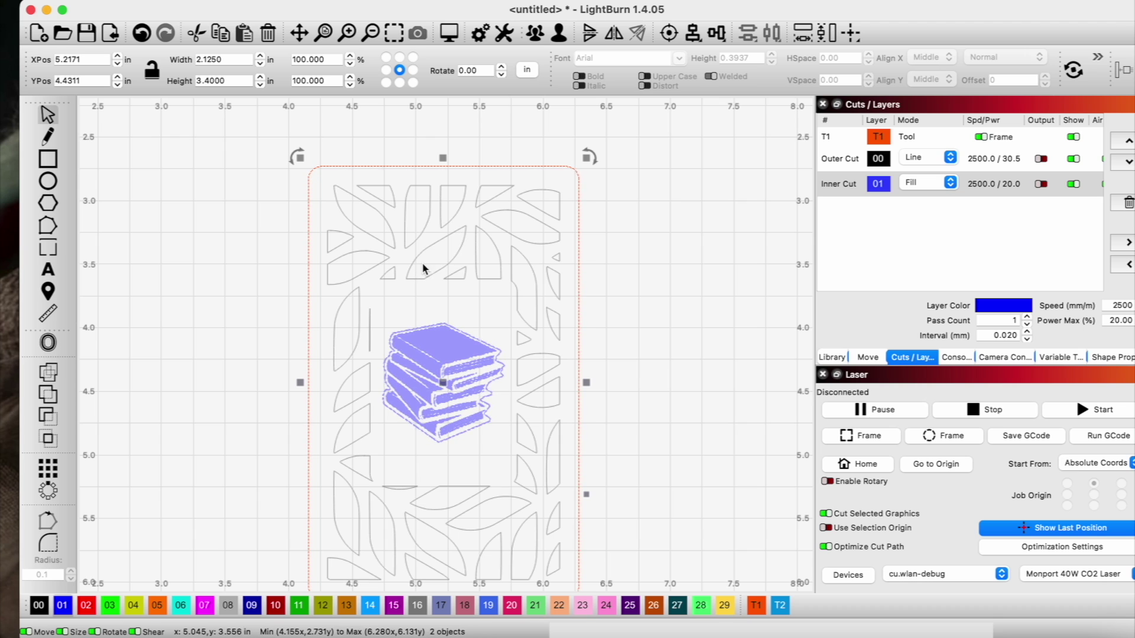
scroll(421, 286, "down", 3)
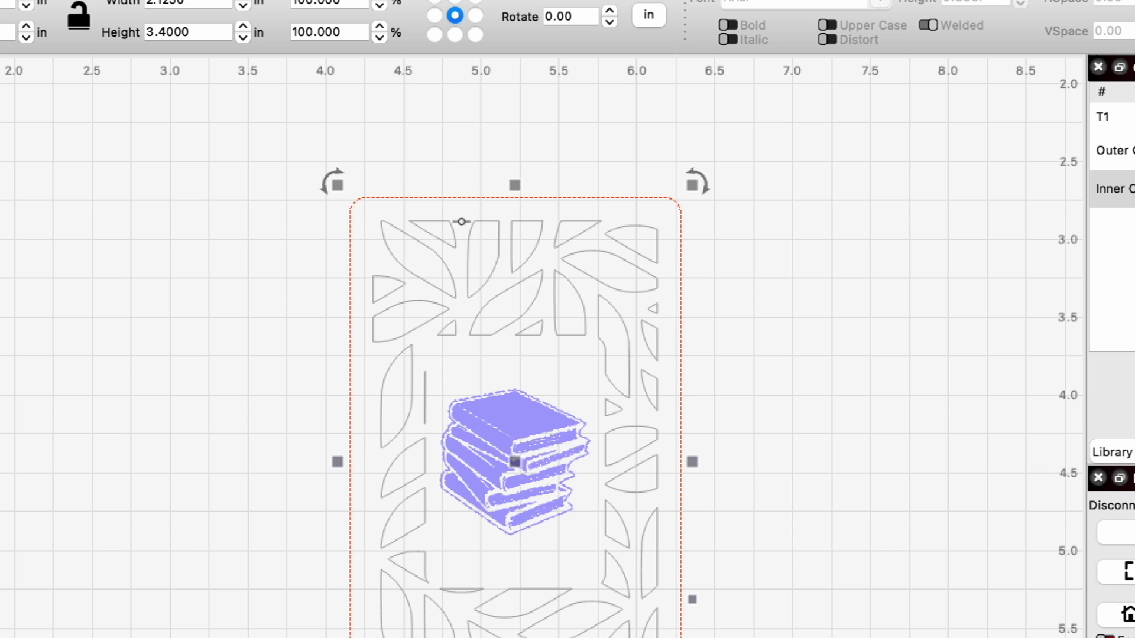
Draw an ellipse above the bookmark and size it to a 0.2 × 0.2 in circle
left_click(28, 182)
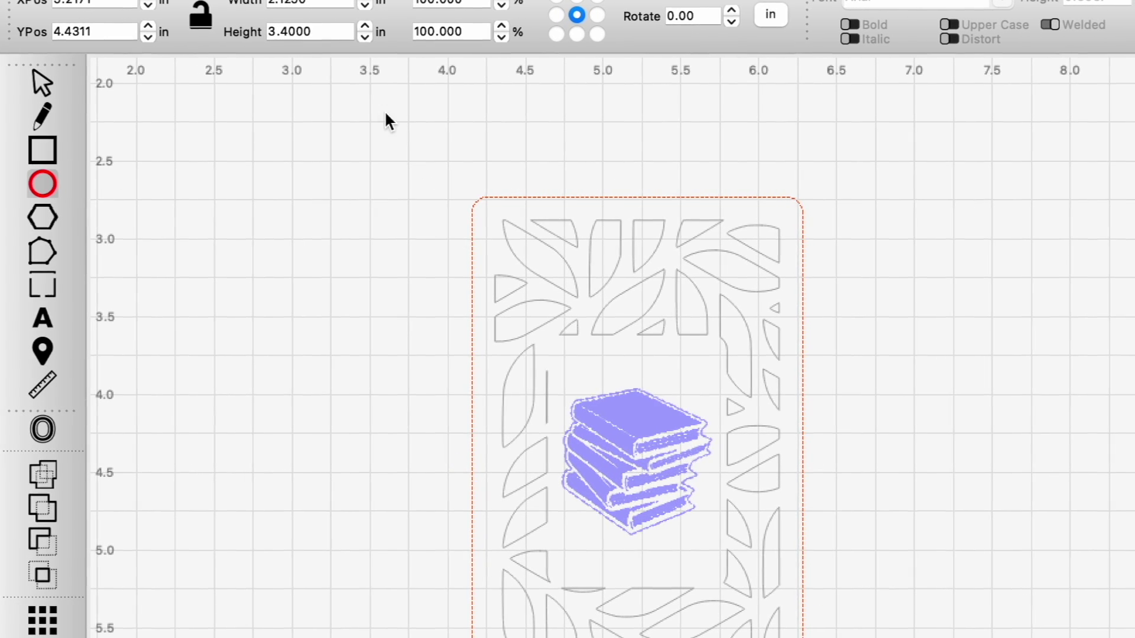
left_click_drag(611, 157, 643, 190)
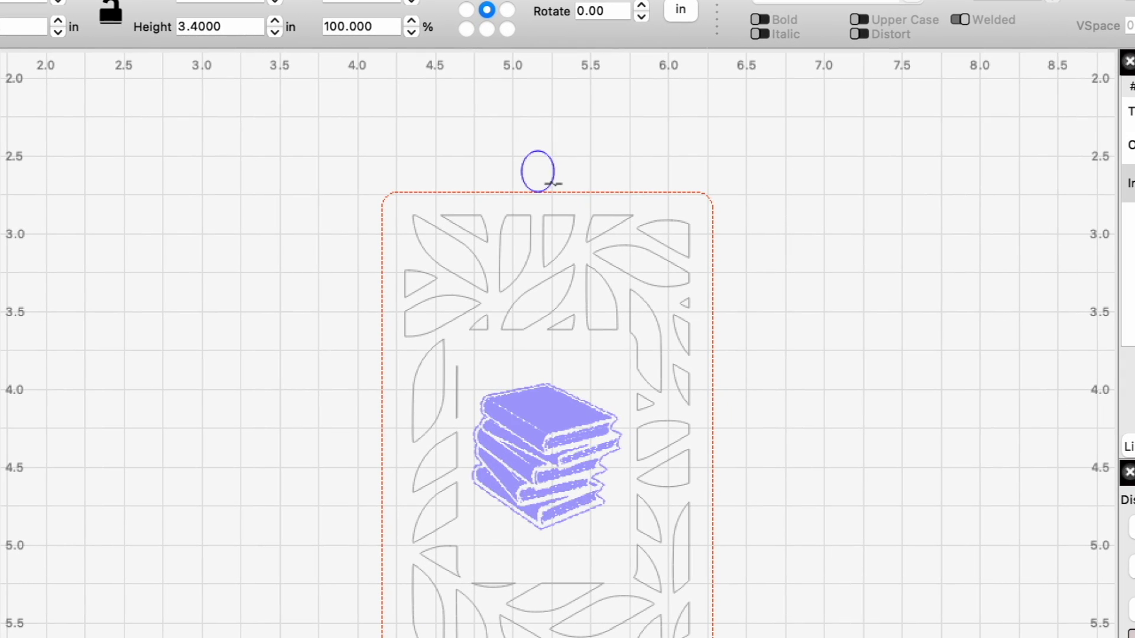
double_click(199, 1)
type("0.2")
key("Tab")
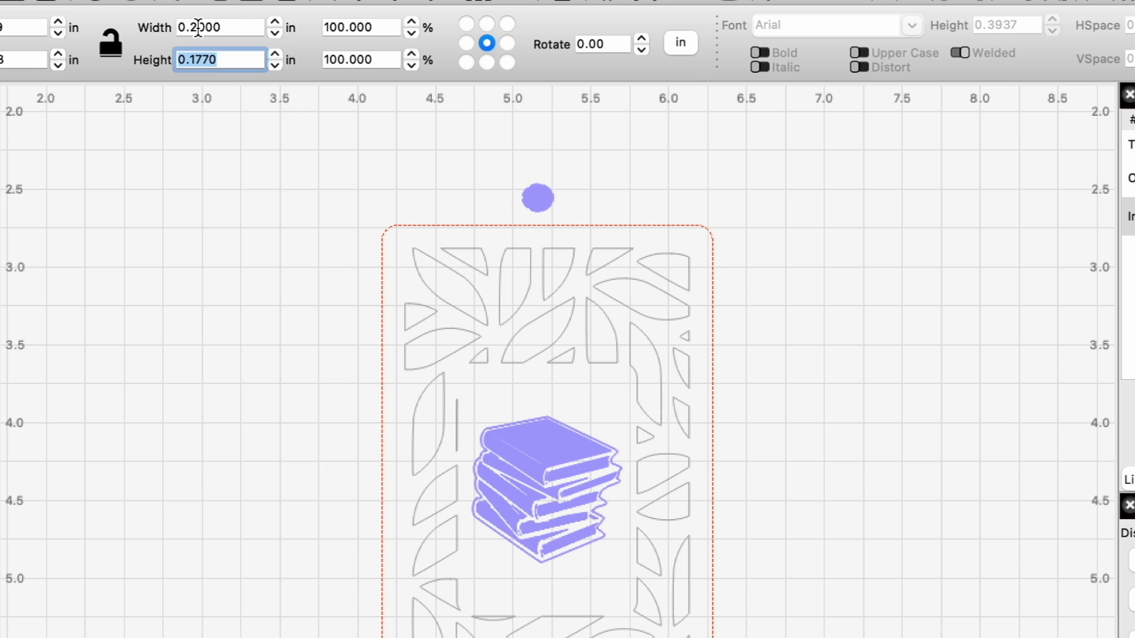
type("0.2")
key("Return")
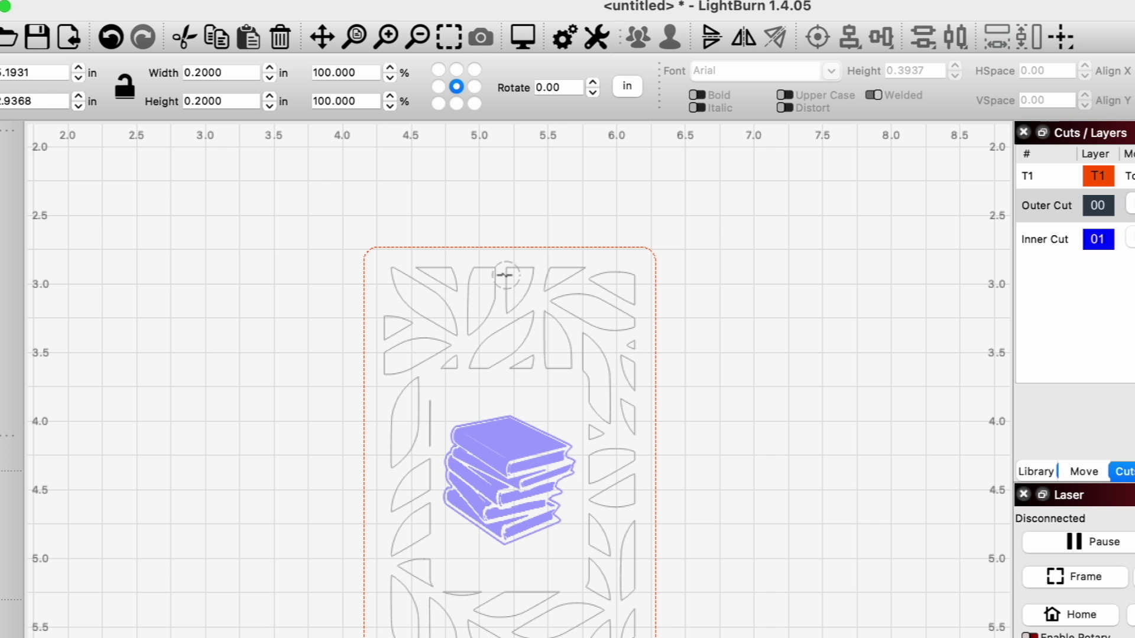
Move the circle onto the bookmark top, centre it horizontally with the design, then reselect it
left_click_drag(435, 208, 436, 211)
left_click_drag(505, 275, 505, 279)
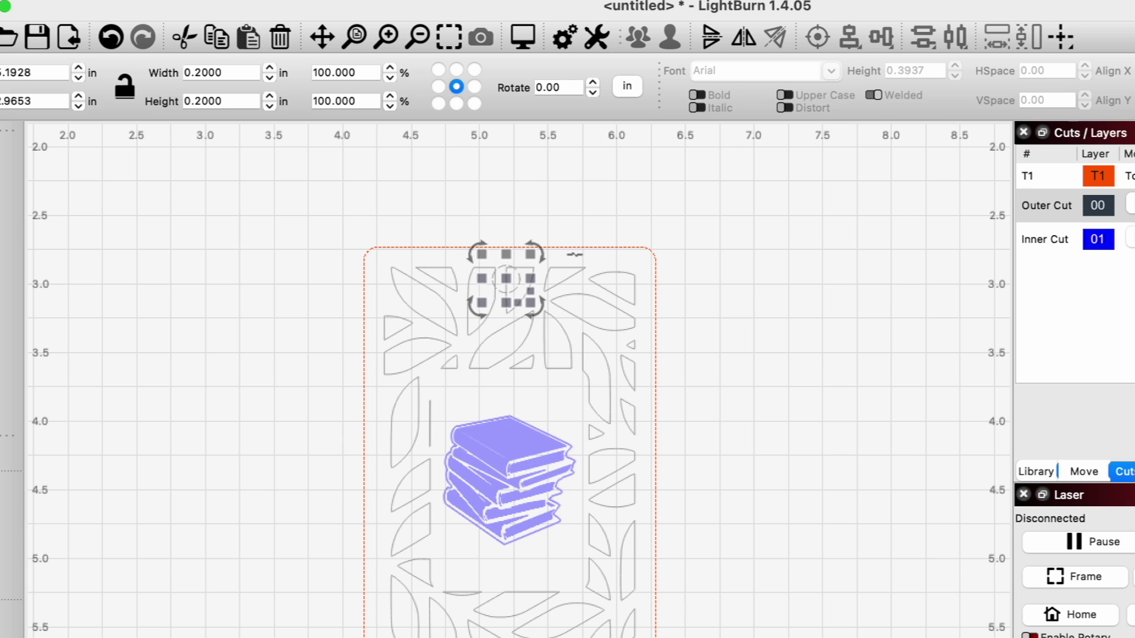
key("super+a")
left_click(851, 38)
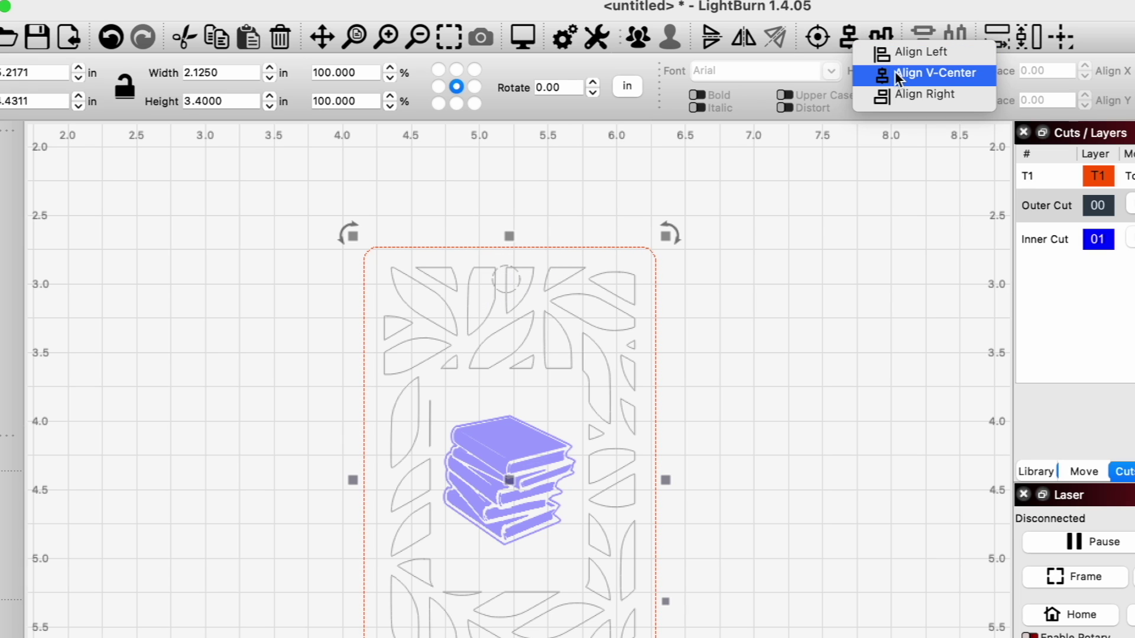
left_click(895, 72)
left_click(509, 269)
left_click(501, 269)
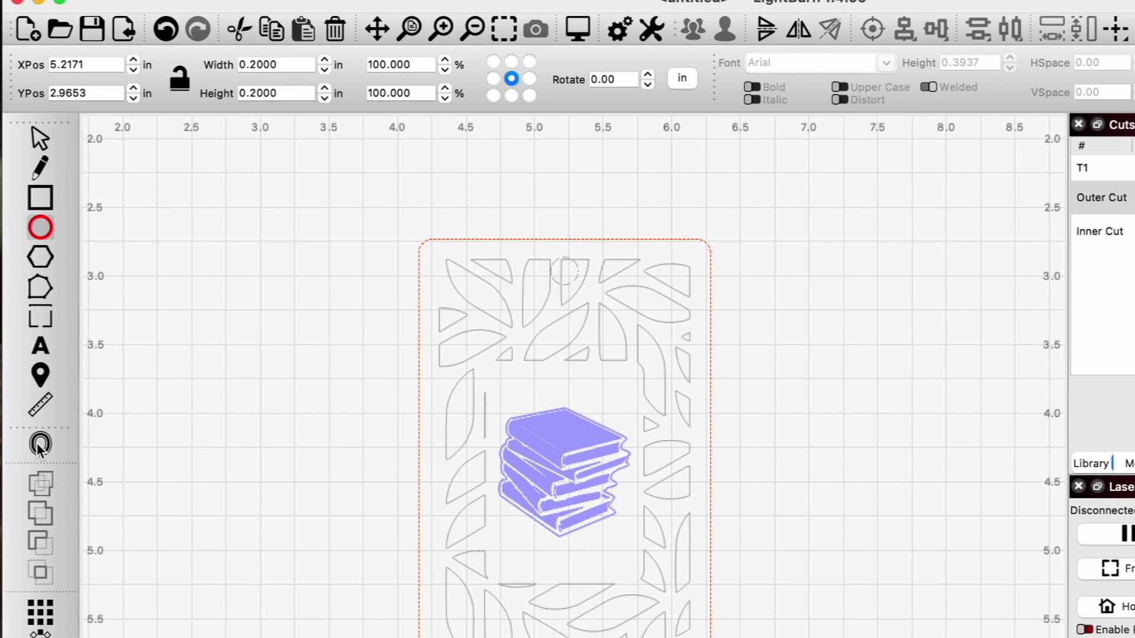
Create a 0.100 in outward offset ring around the top circle
left_click(40, 445)
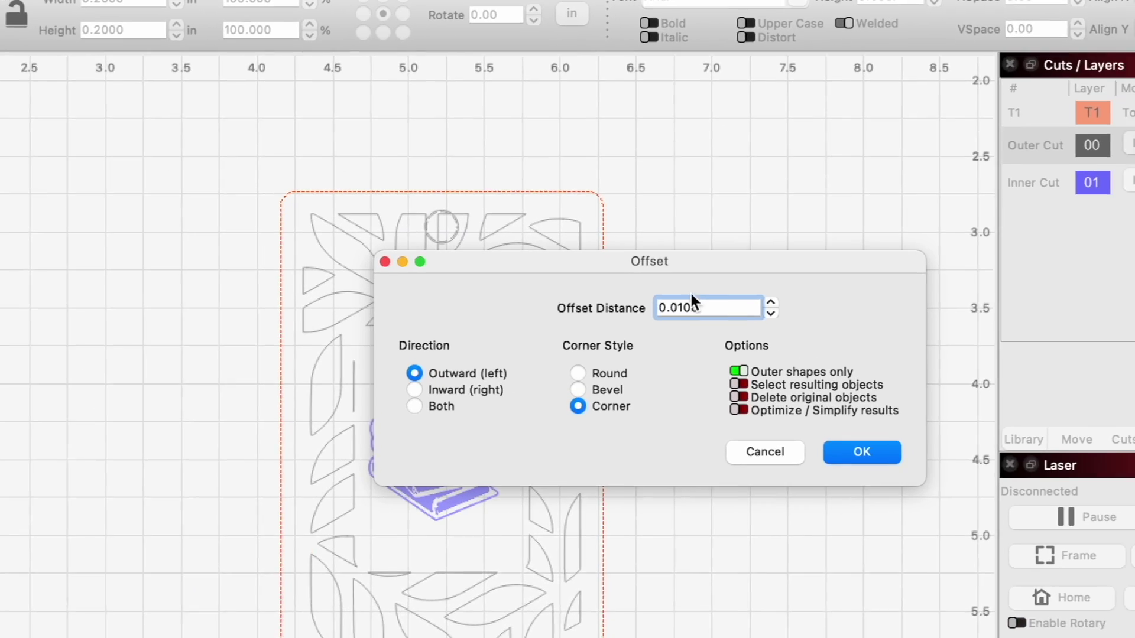
left_click(776, 344)
key("BackSpace")
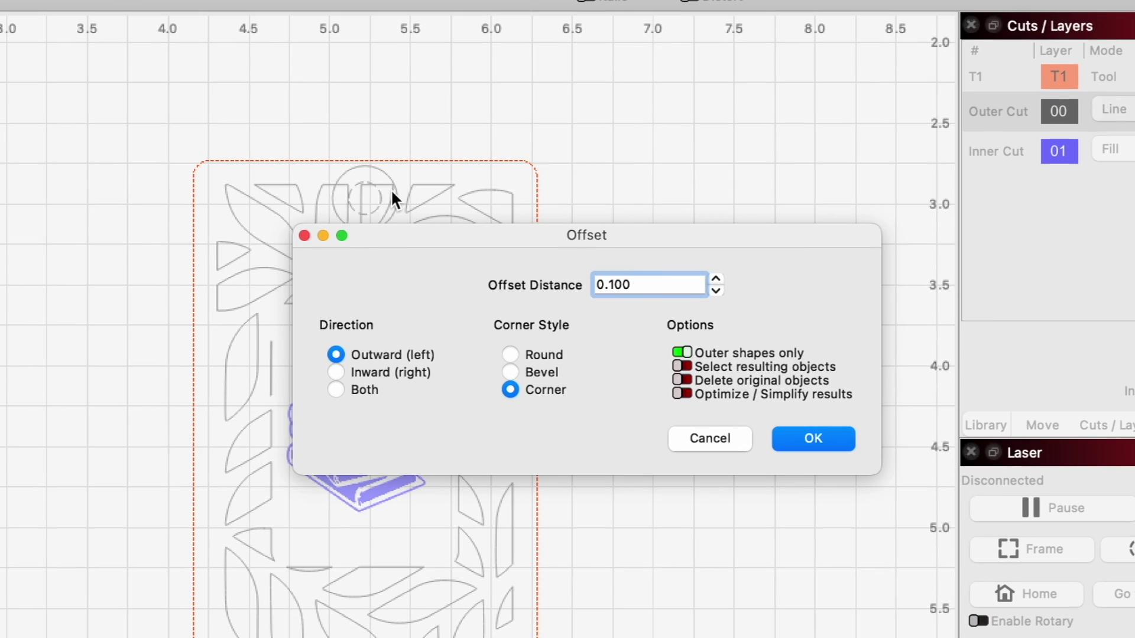
left_click(831, 436)
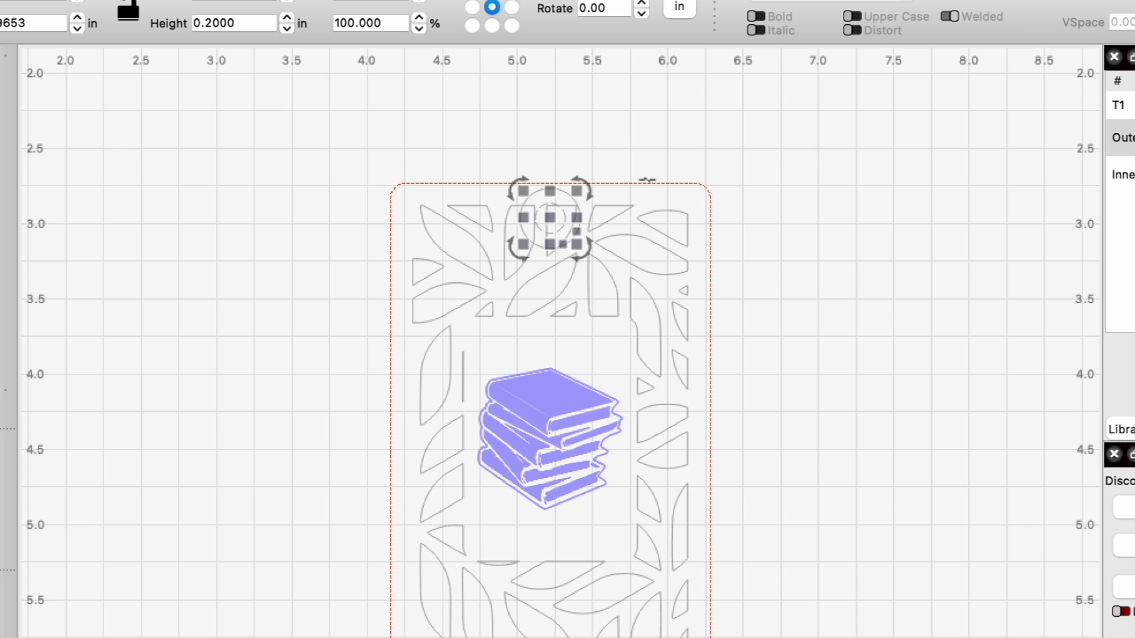
Select the whole design and use Cut Shapes to trim the leaves around the ring
left_click(679, 148)
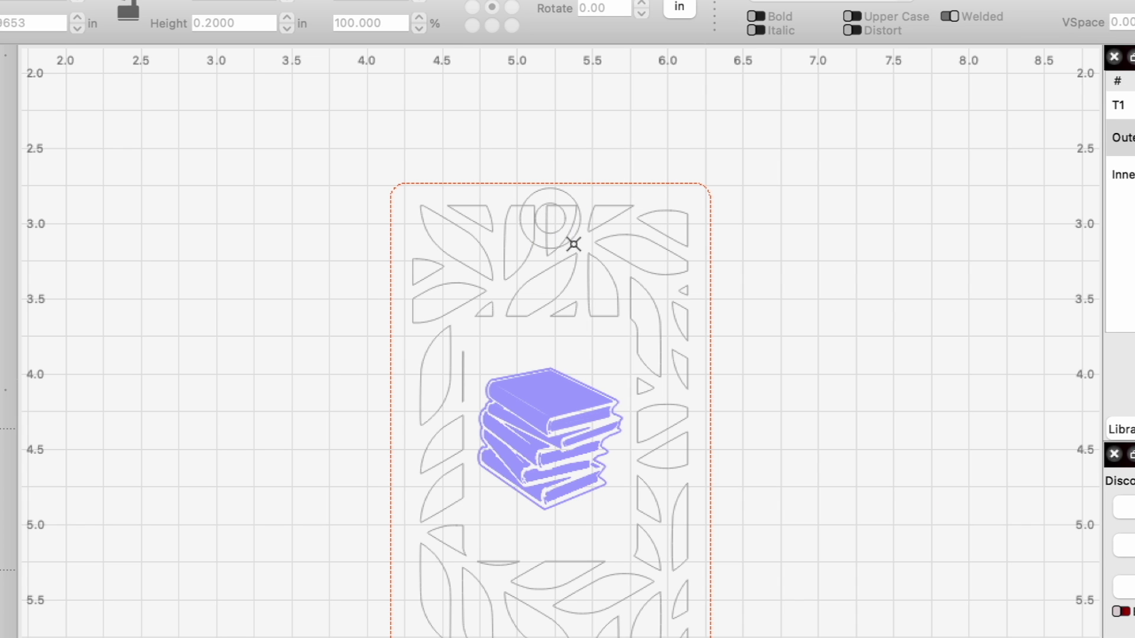
left_click(510, 209)
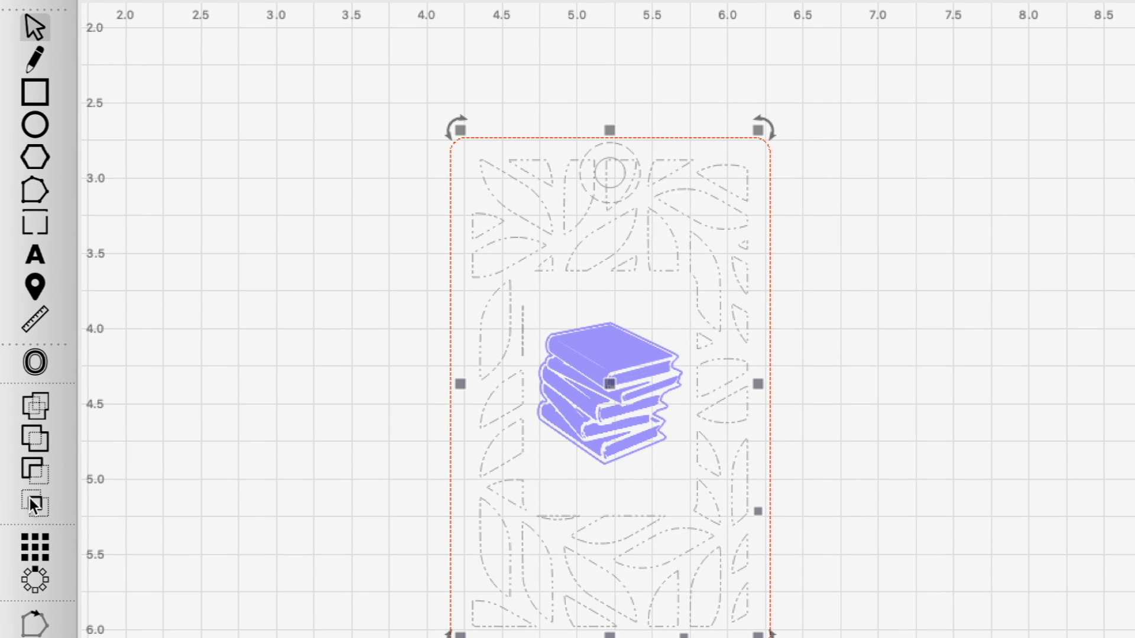
left_click(29, 497)
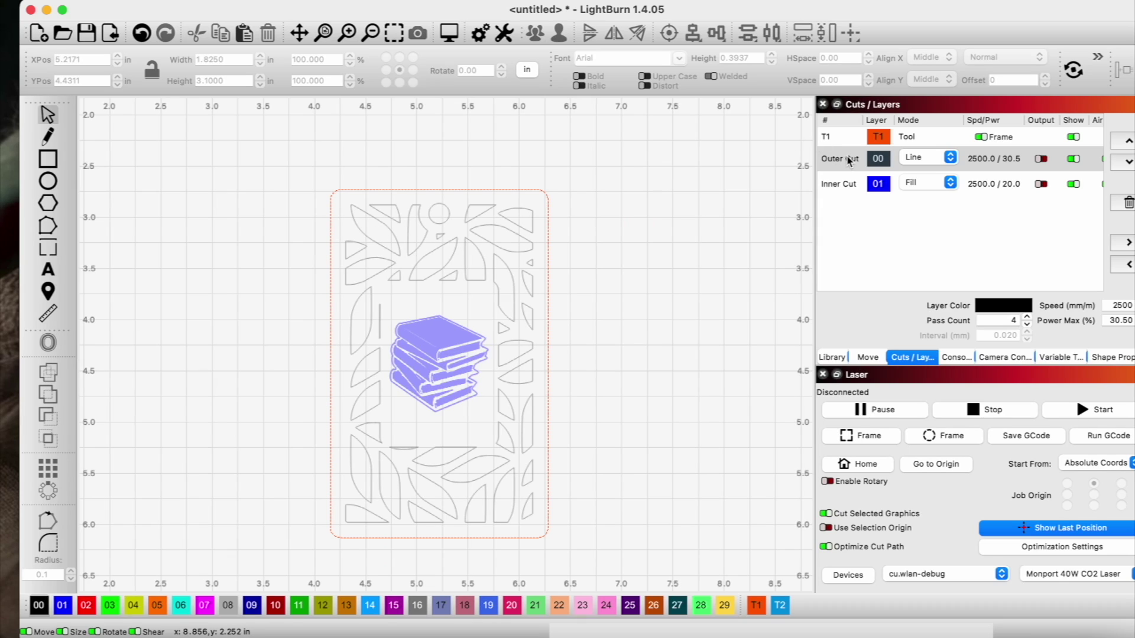
With Outer Cut selected, switch the laser device to the Monport GI20 Fiber Laser
left_click(845, 158)
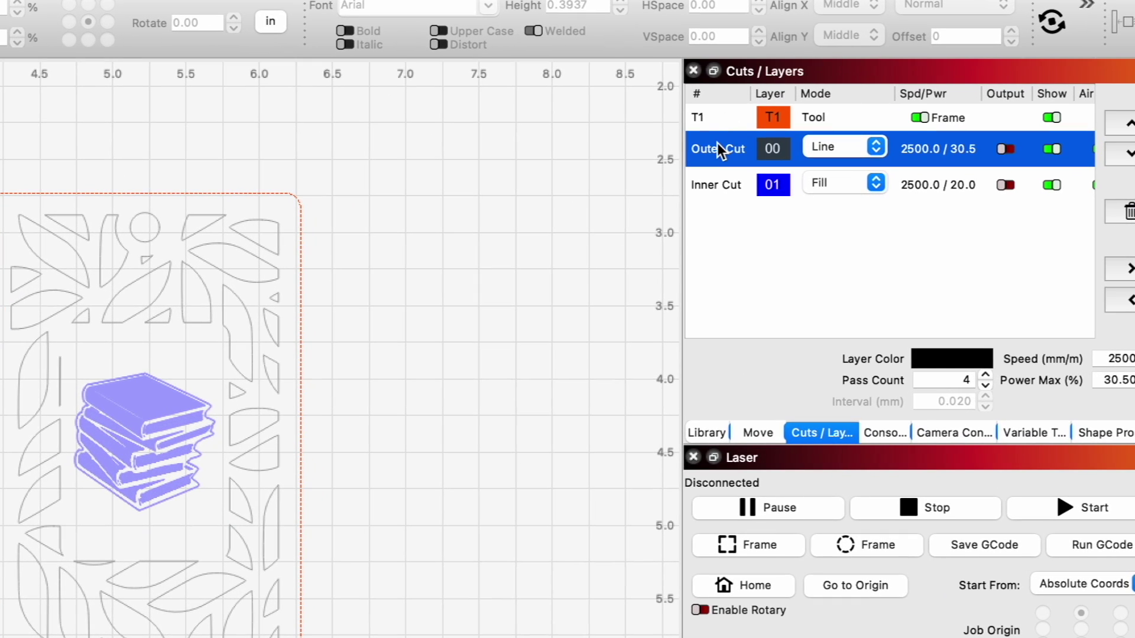
left_click(708, 432)
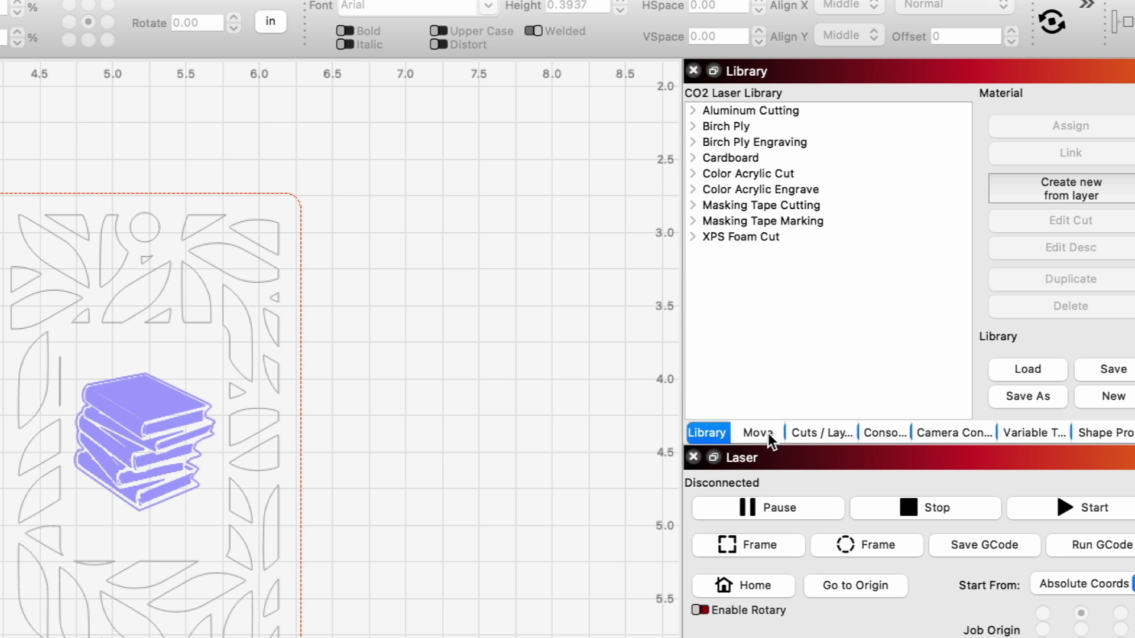
left_click(820, 432)
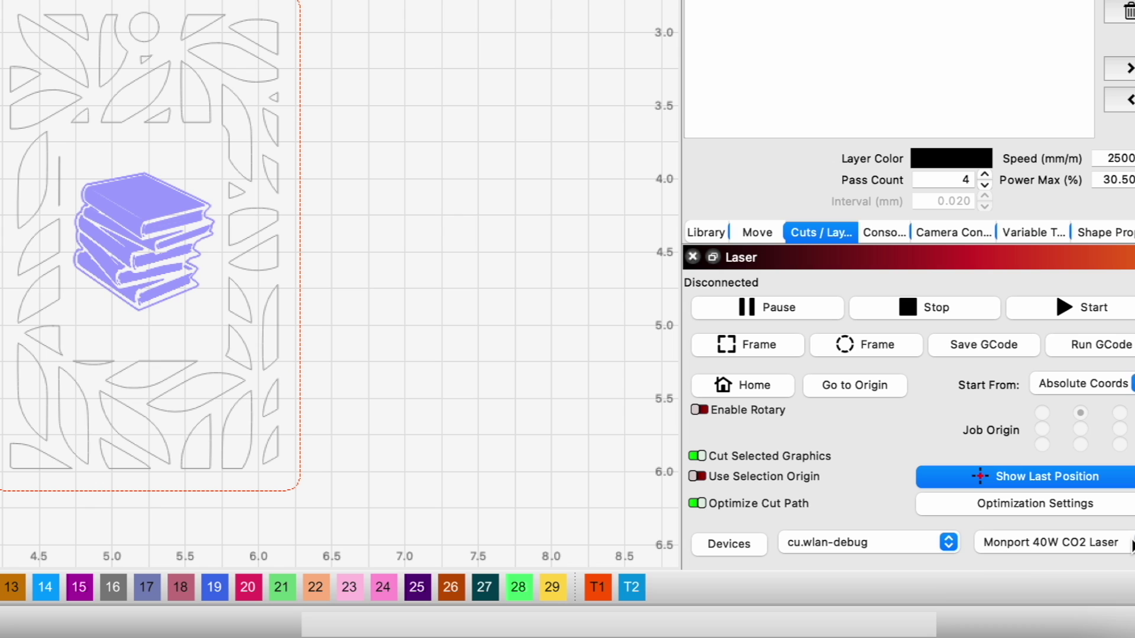
left_click(1133, 546)
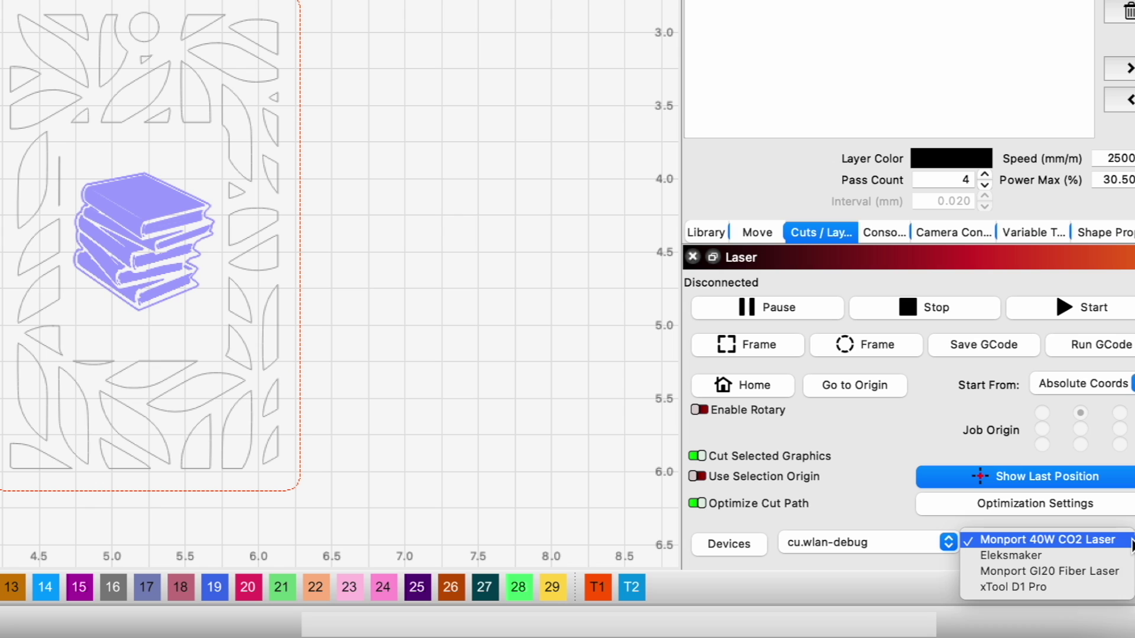
left_click(1069, 584)
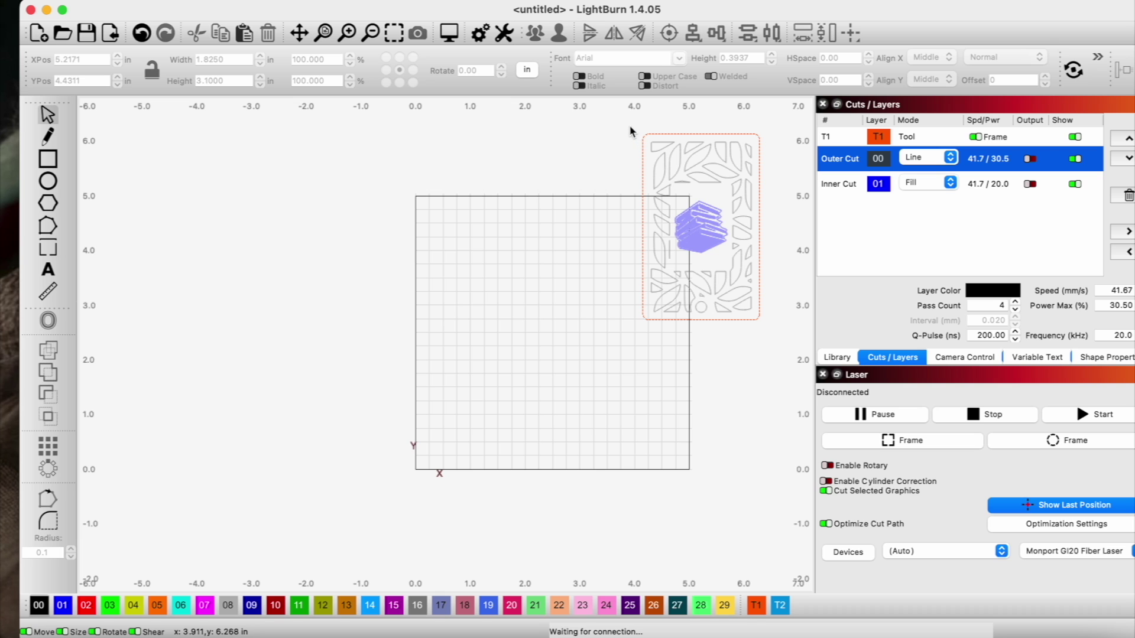
Flip the whole design vertically and centre it on the work area
left_click_drag(630, 131, 744, 225)
left_click(320, 81)
key("p")
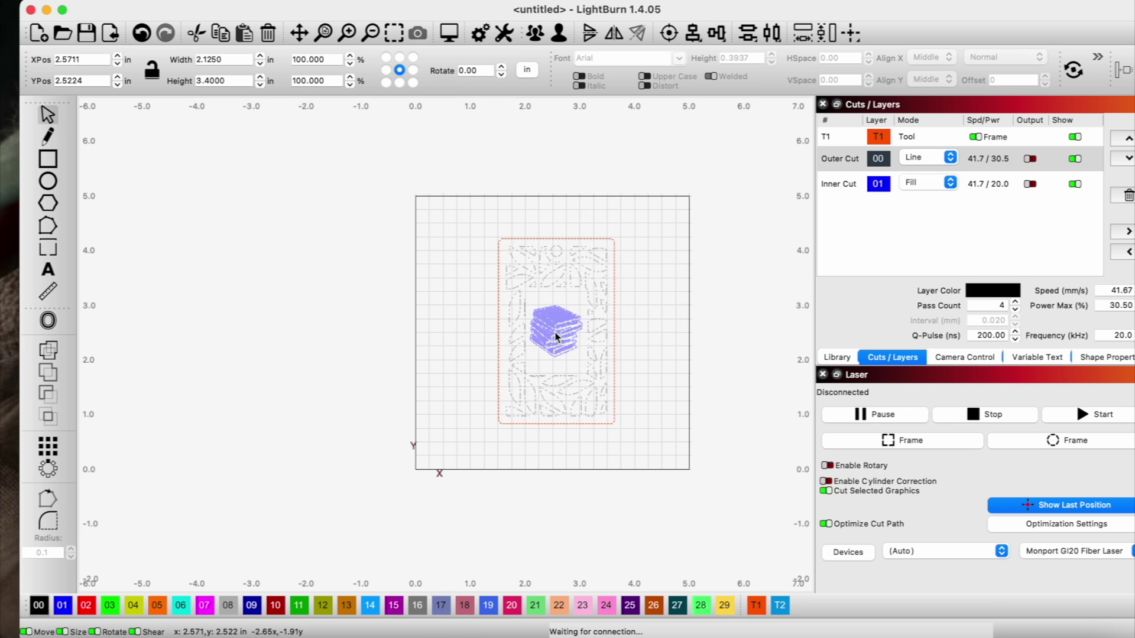
scroll(556, 337, "up", 1)
Give Outer Cut the library's Aluminum 0.0160 in Cut Anodized Aluminum preset
left_click(851, 157)
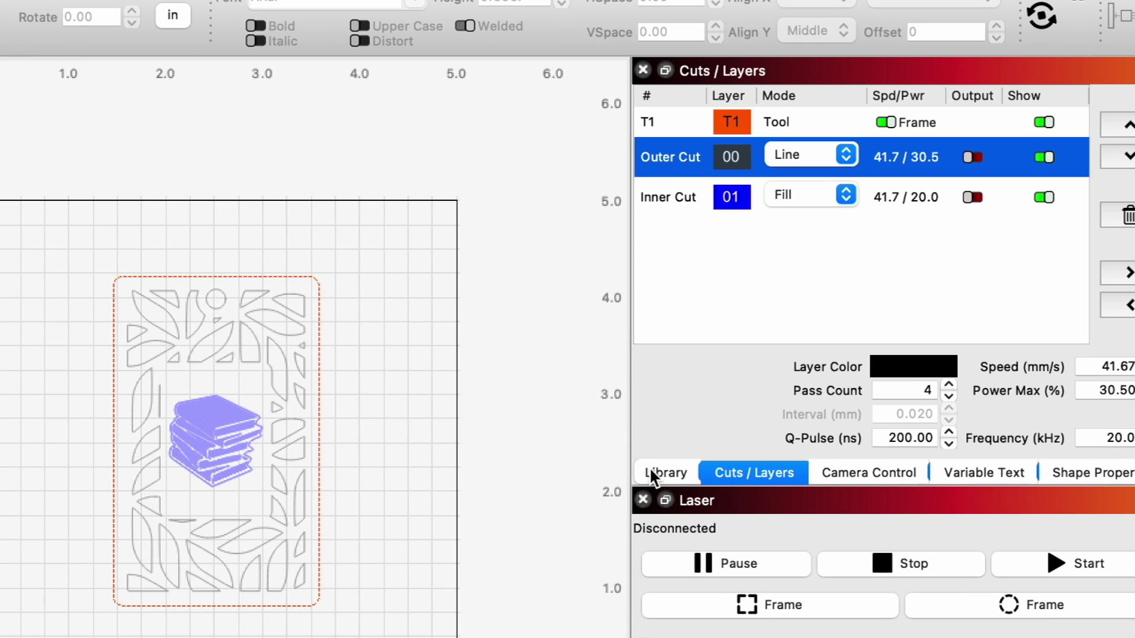
left_click(658, 472)
left_click(643, 155)
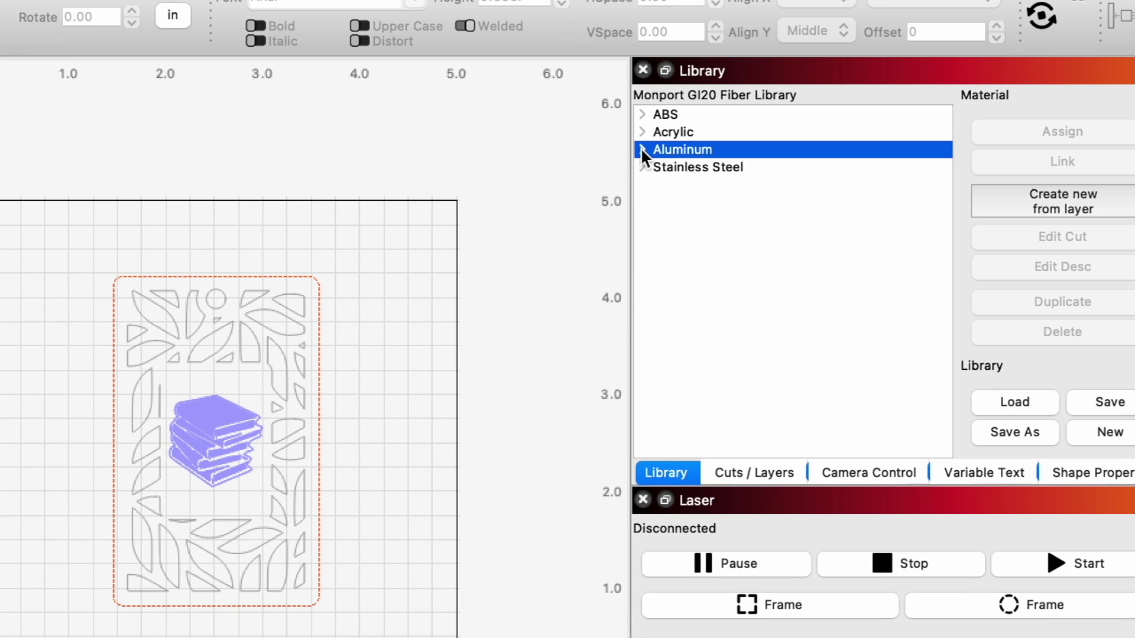
left_click(644, 149)
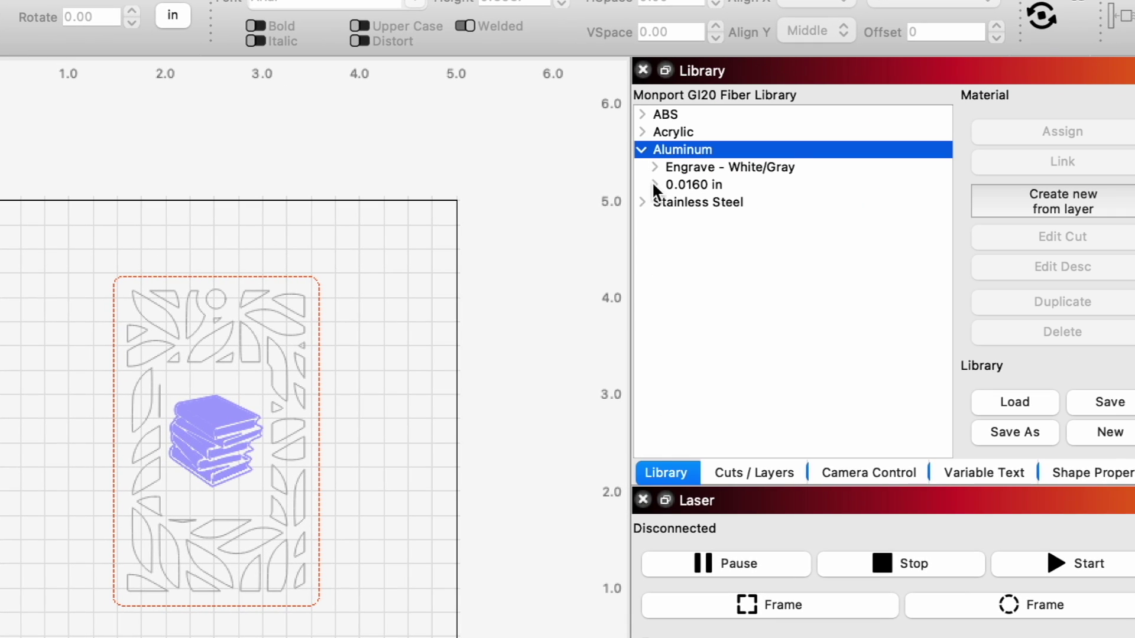
left_click(652, 186)
left_click(655, 182)
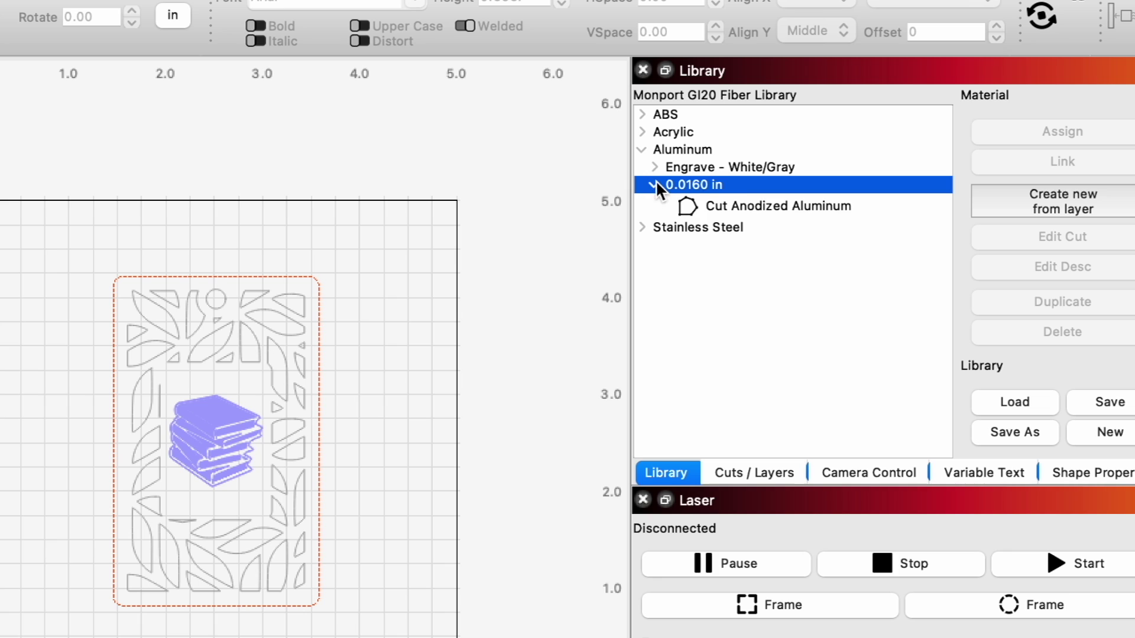
left_click(754, 206)
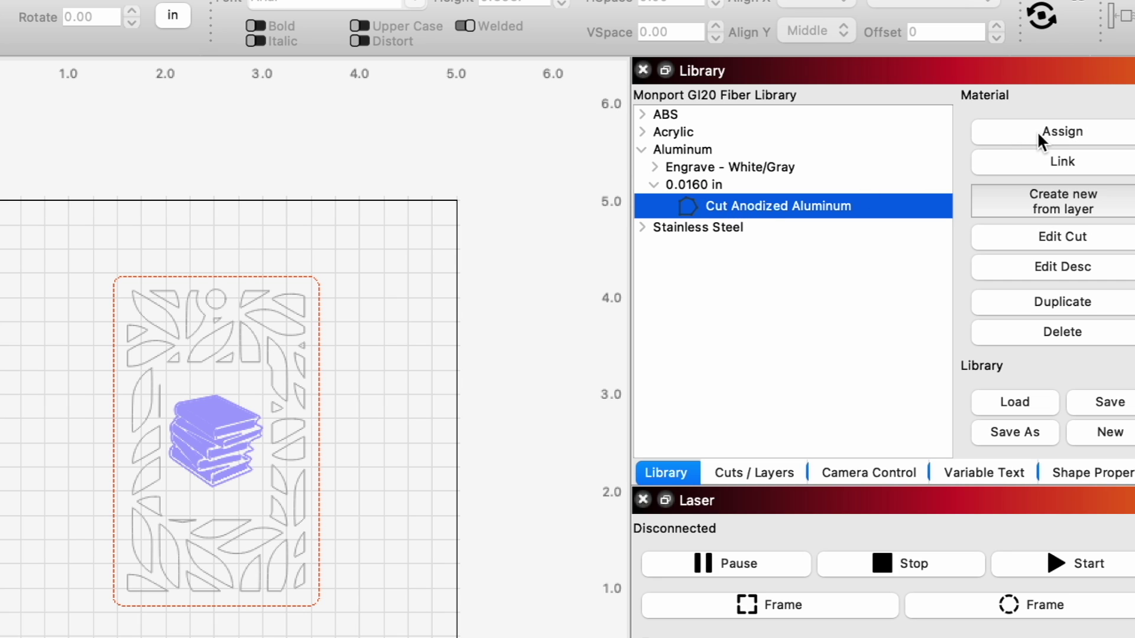
left_click(758, 471)
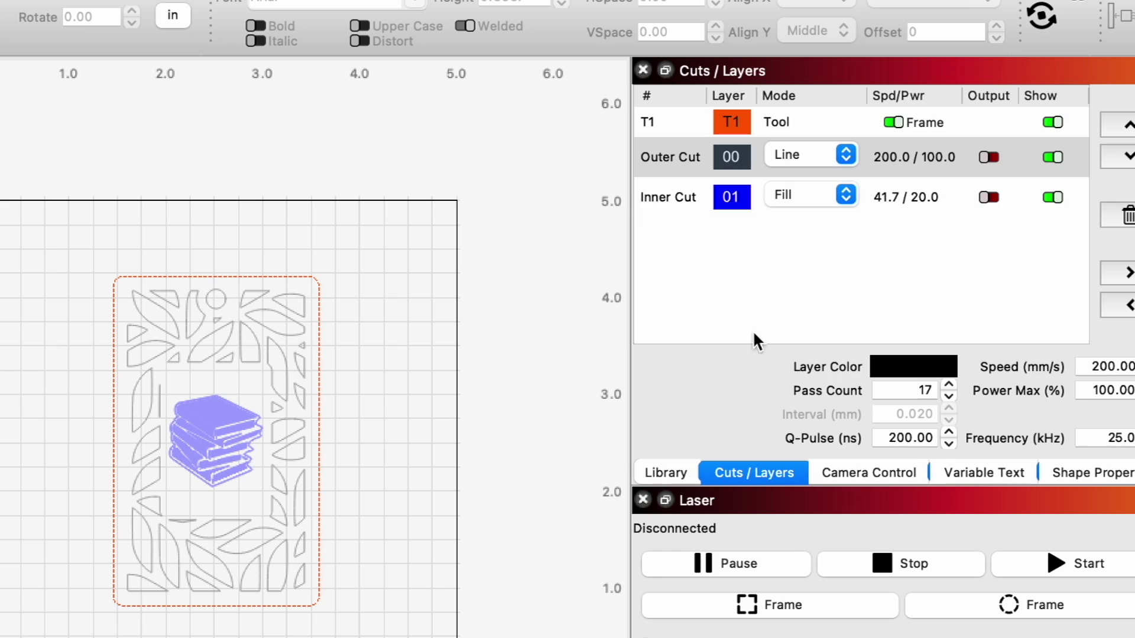
Zoom in and delete the 0.34 in stray vertical line left of the book stack
left_click(697, 153)
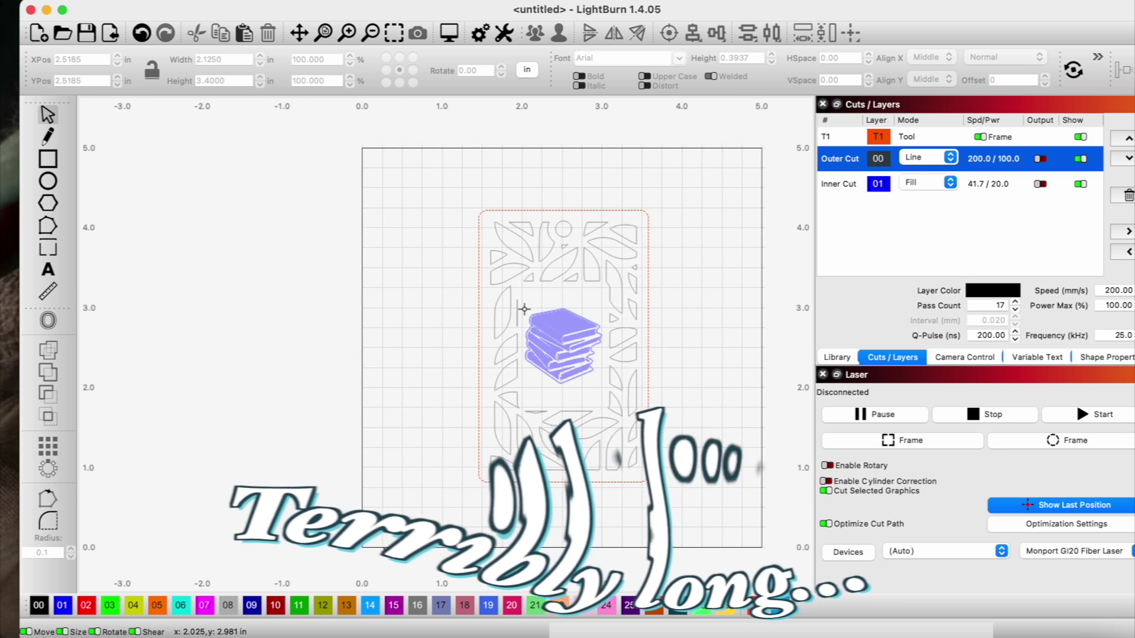
scroll(524, 308, "up", 10)
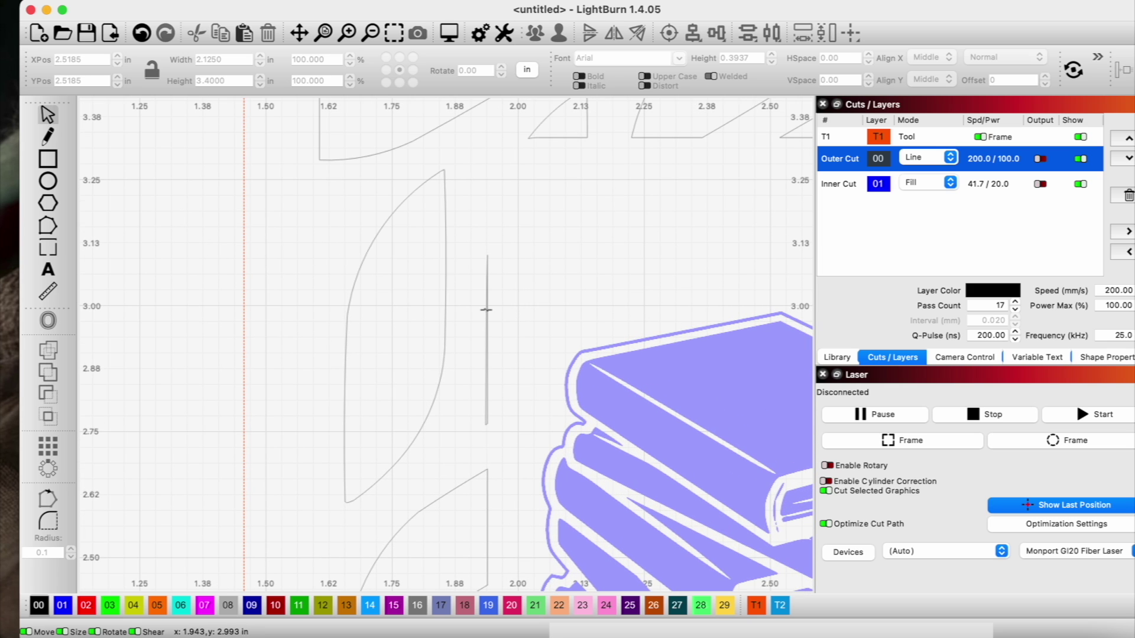
left_click(487, 317)
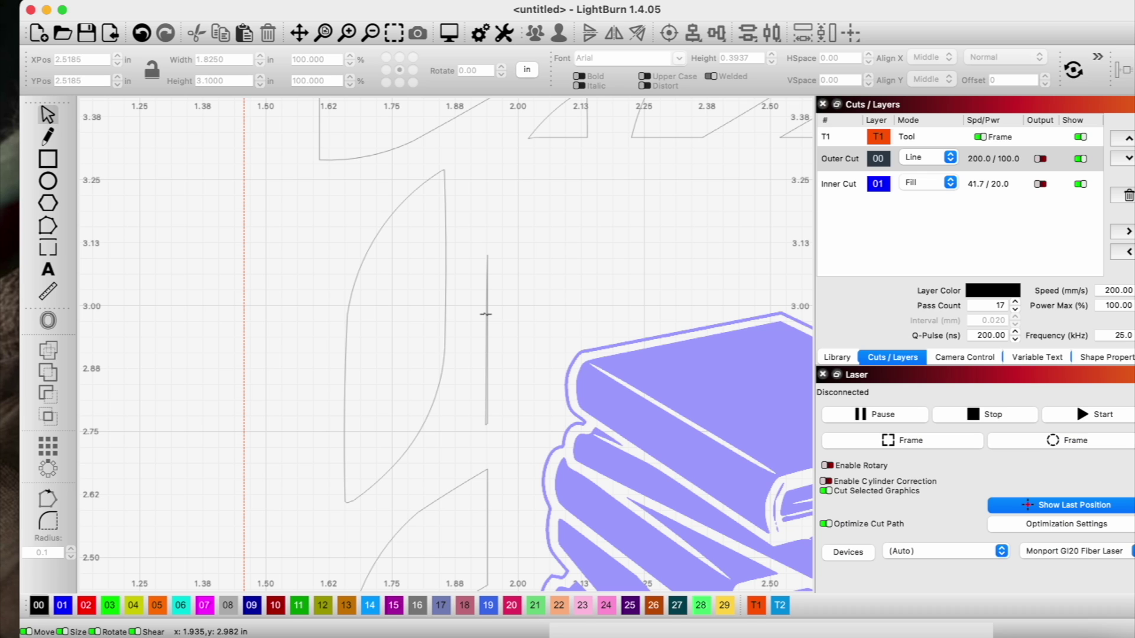
left_click(552, 568)
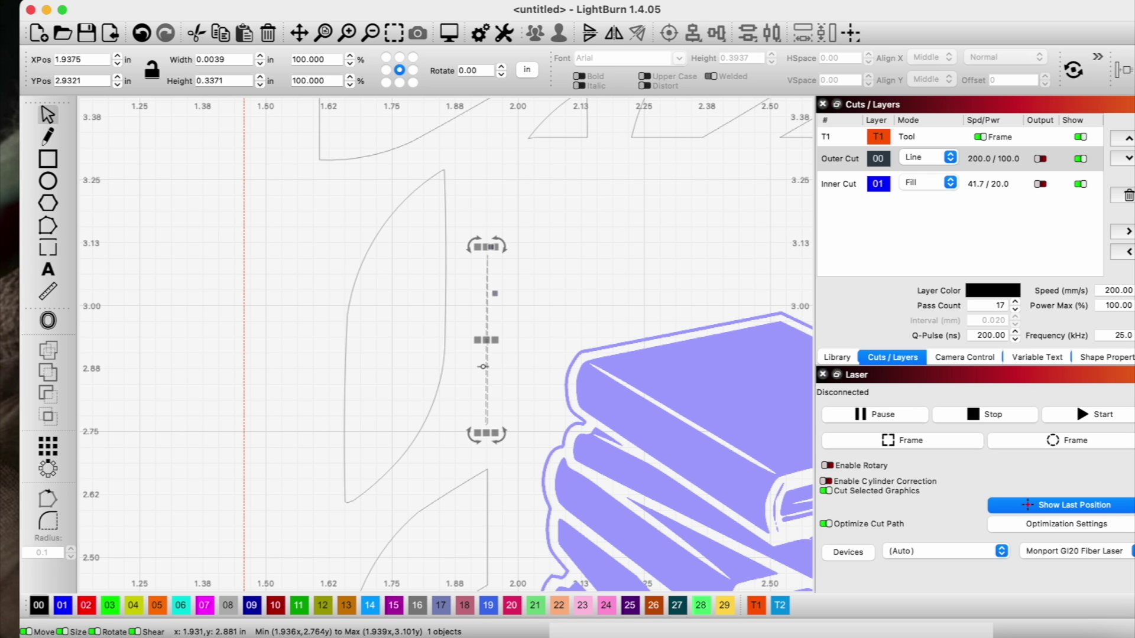
key("Delete")
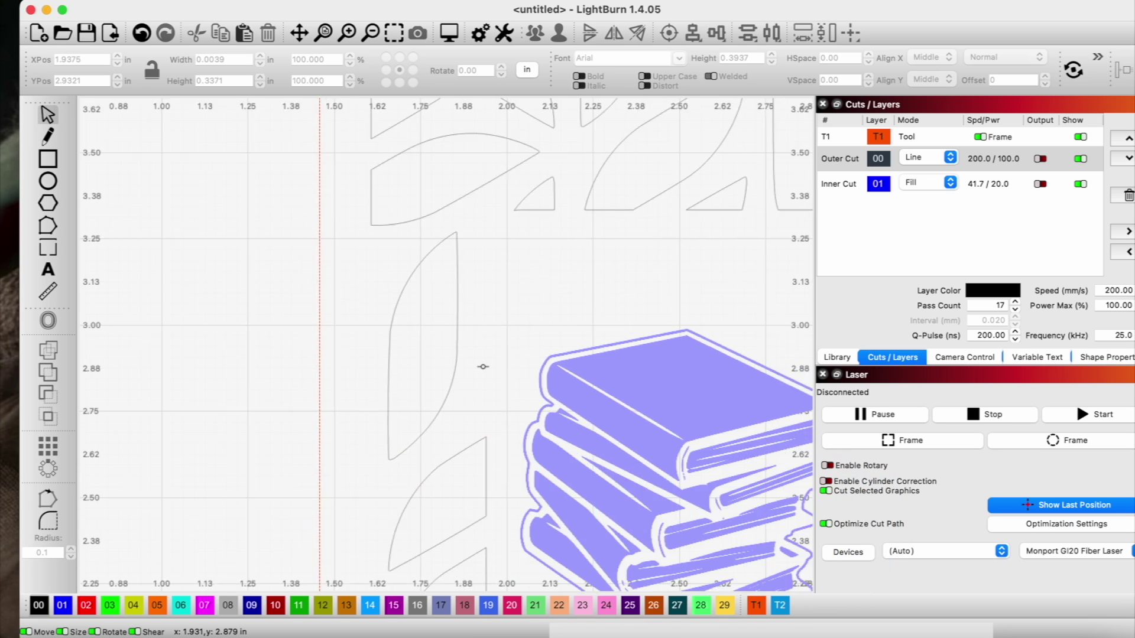
scroll(483, 367, "down", 5)
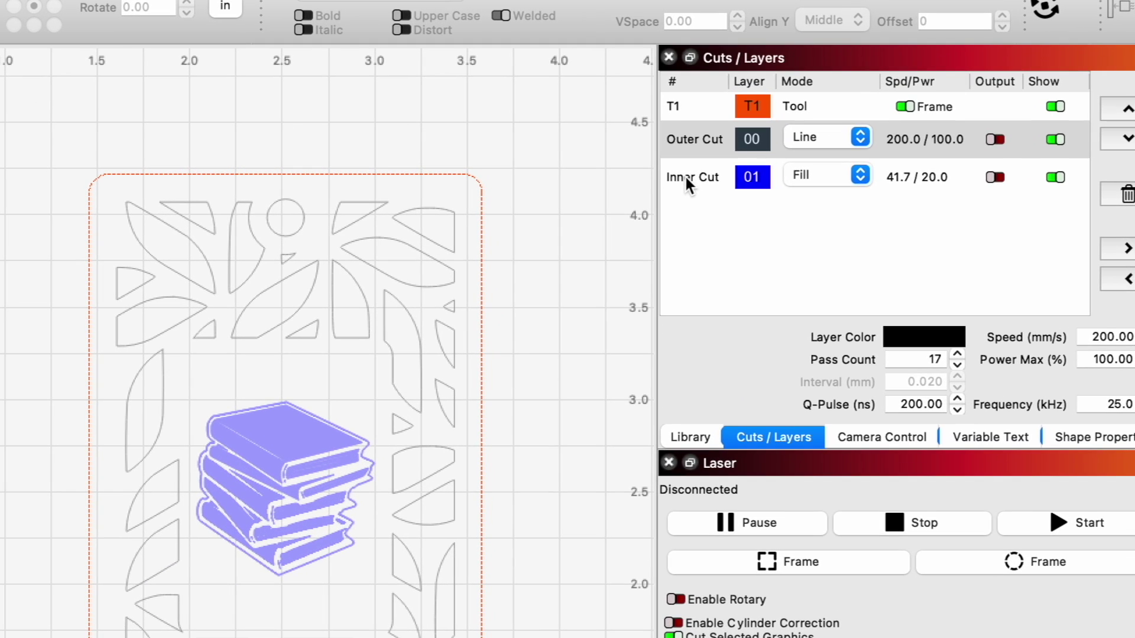
Assign the Engrave - White/Gray Anodized Aluminum library preset to the Inner Cut layer
left_click(833, 184)
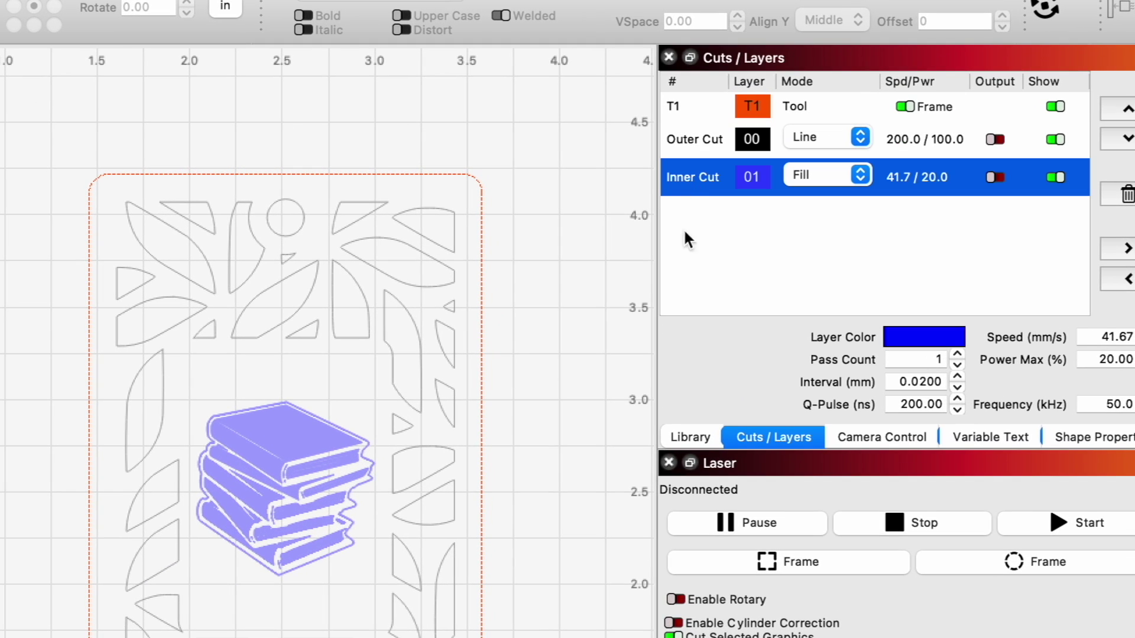
left_click(690, 439)
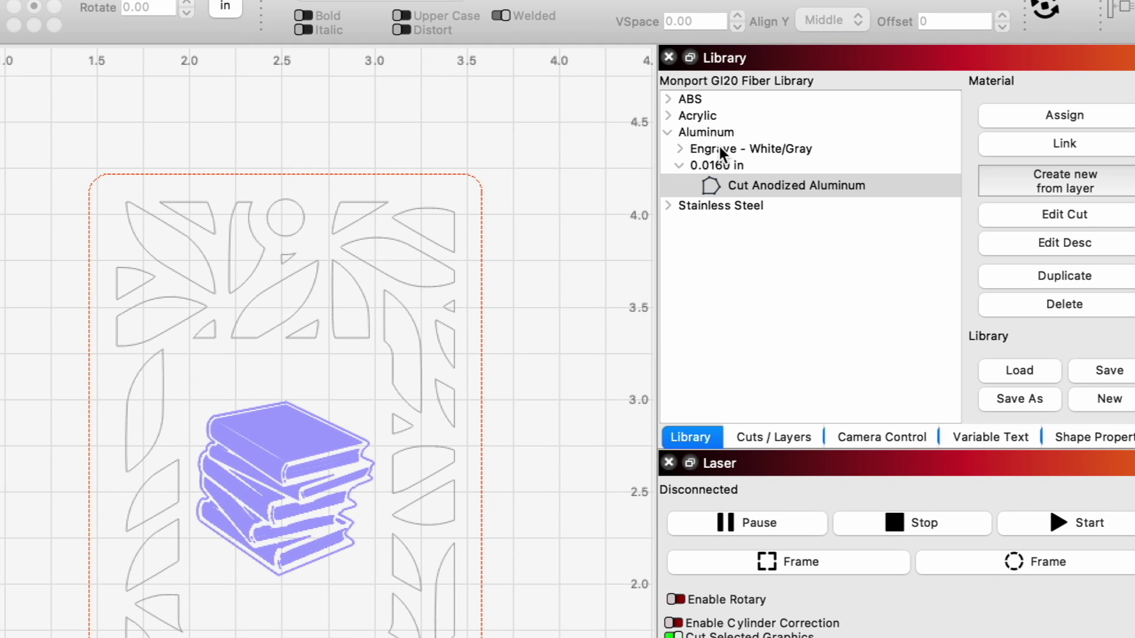
left_click(681, 149)
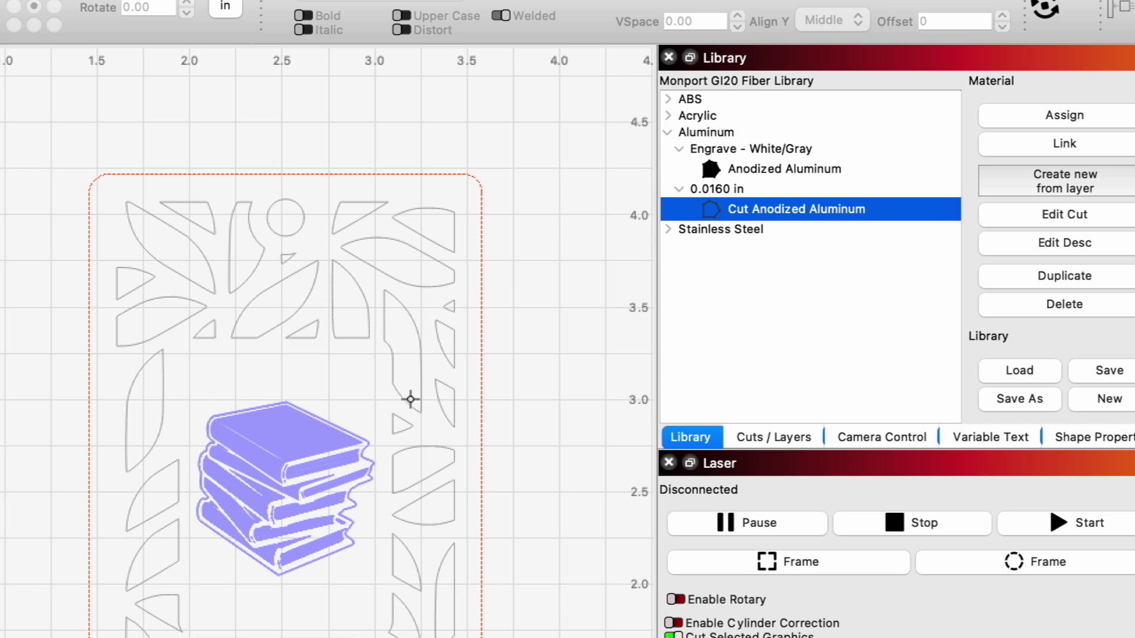
left_click(757, 170)
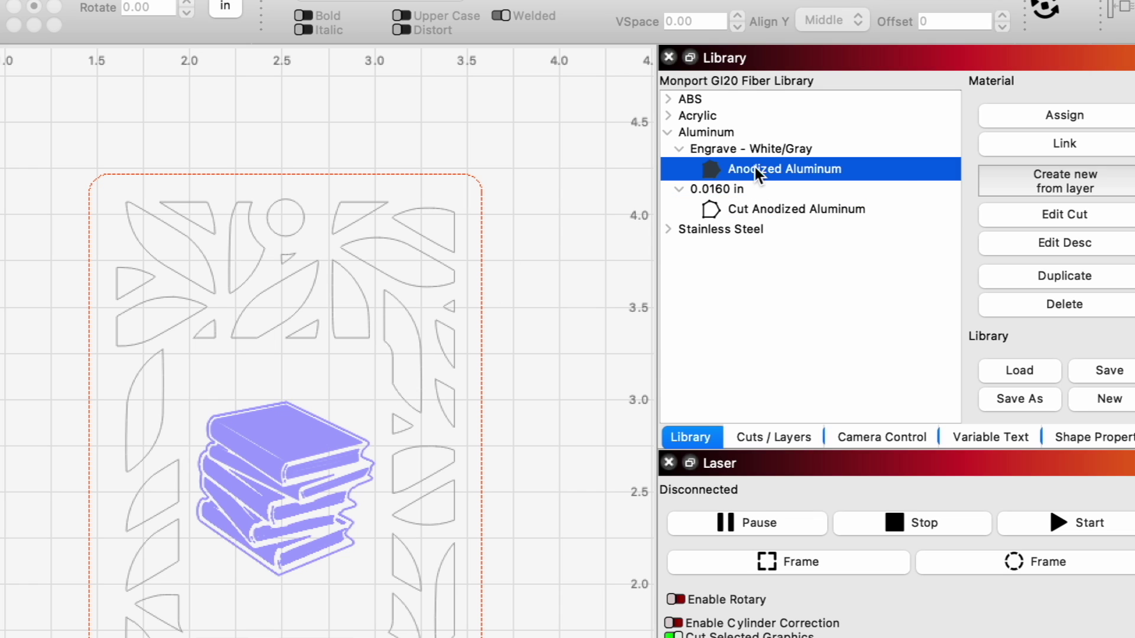
left_click(1069, 112)
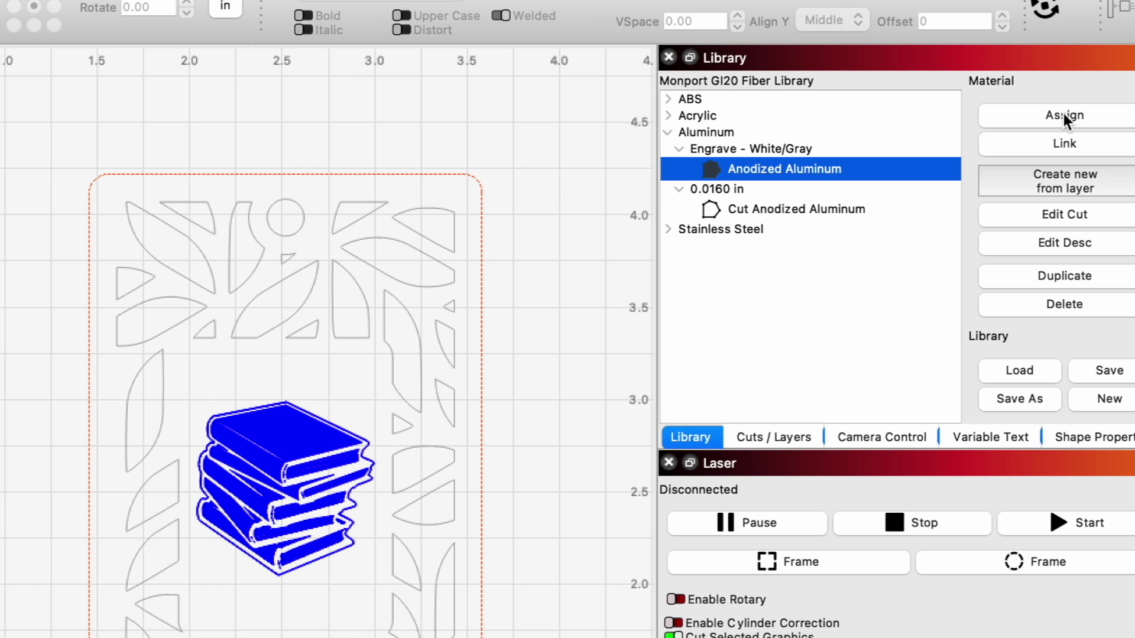
left_click(795, 438)
Set the Inner Cut fill to 45° scan angle with cross-hatch
left_click(699, 180)
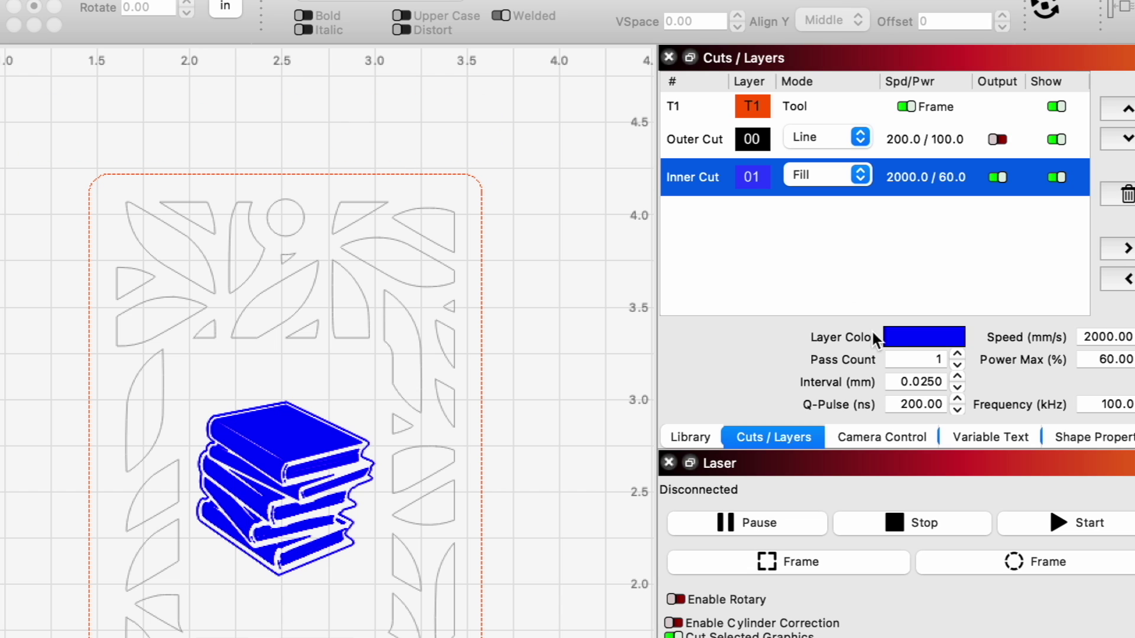
double_click(704, 177)
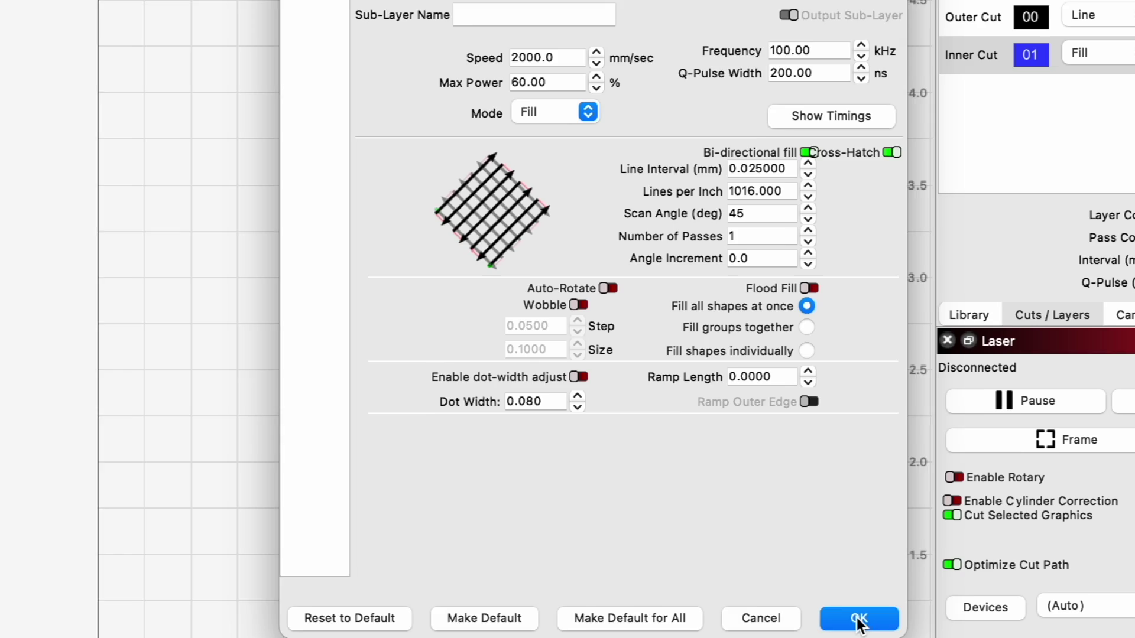
left_click(858, 619)
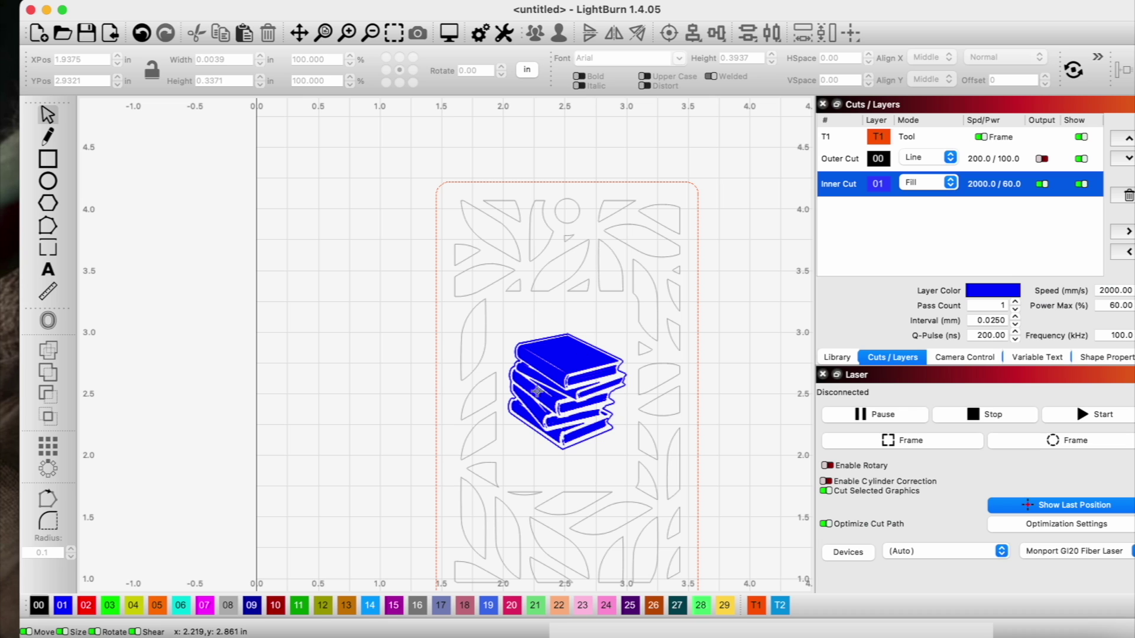
Select the Outer Cut layer in the layer list
left_click(825, 157)
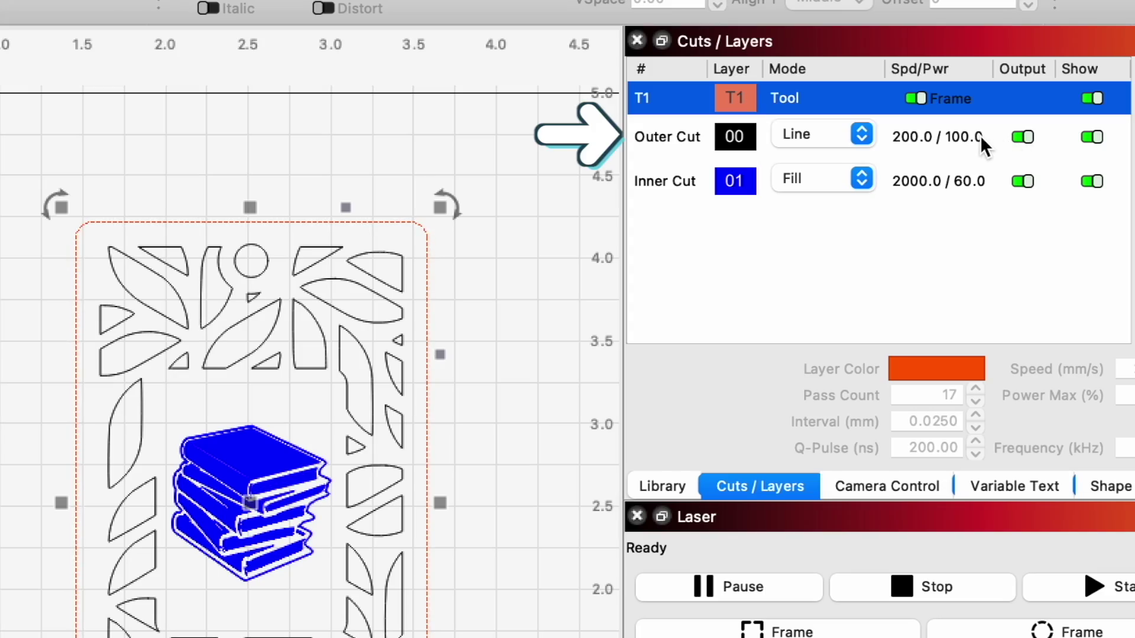
Open the Outer Cut layer settings to check its wobble at 0.05 step, 0.1 size
left_click(956, 137)
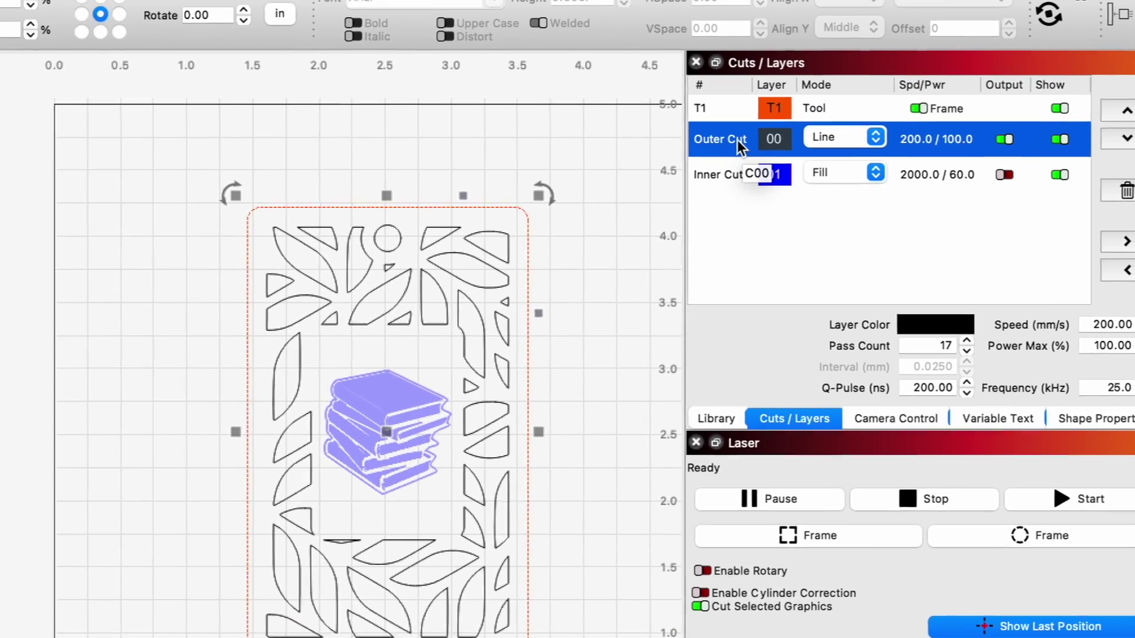
double_click(736, 139)
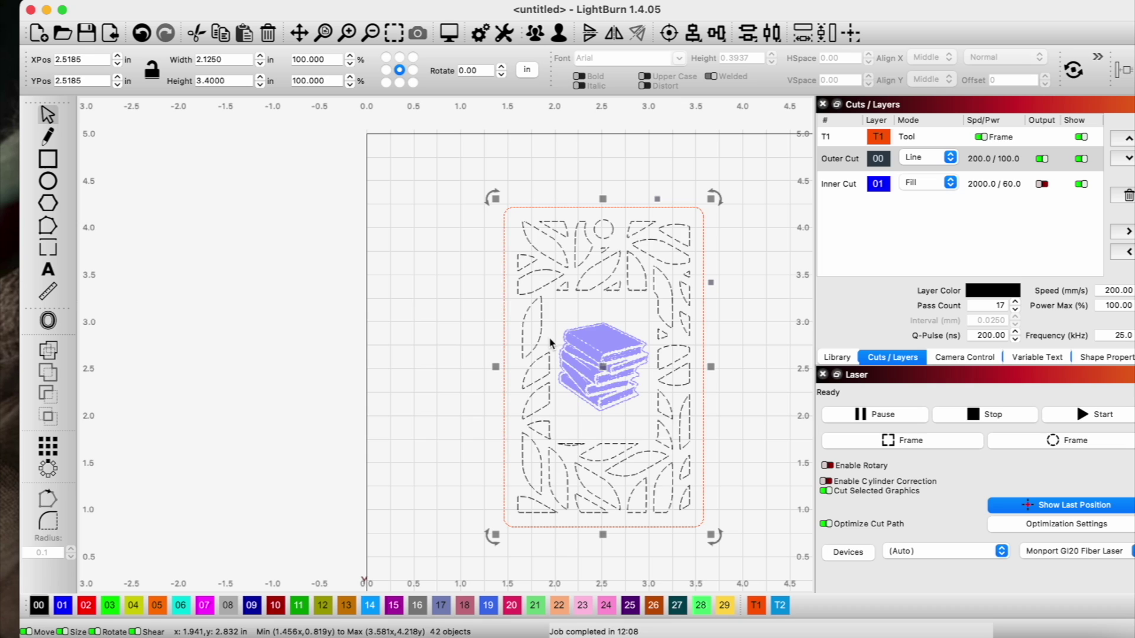
Select the books engraving, turn Outer Cut output off and Inner Cut output on
left_click(423, 320)
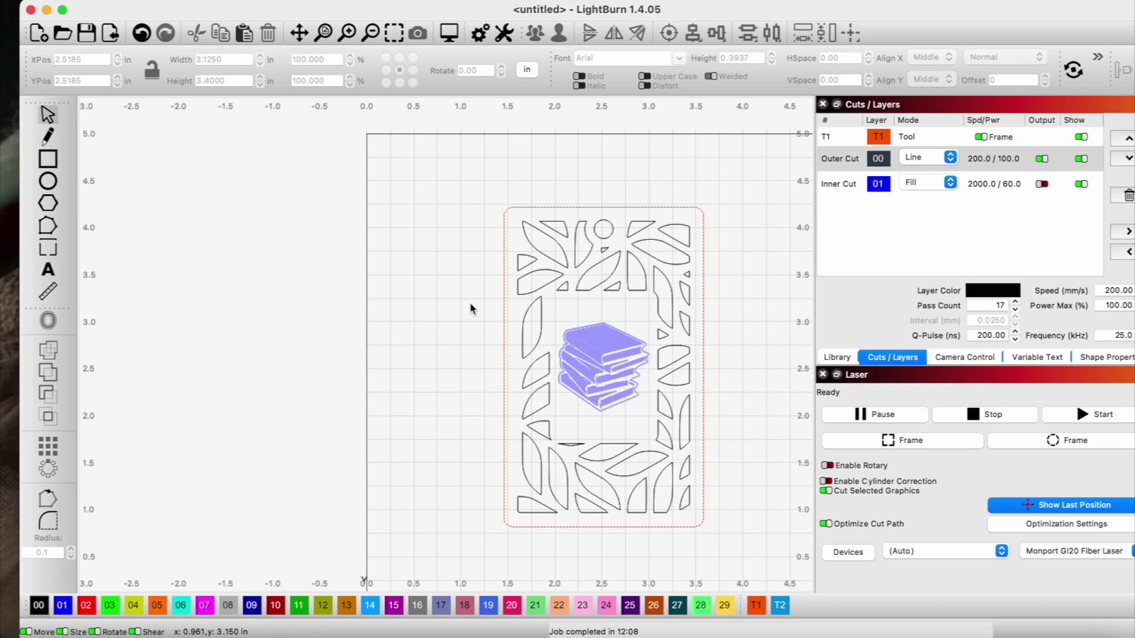
left_click(603, 364)
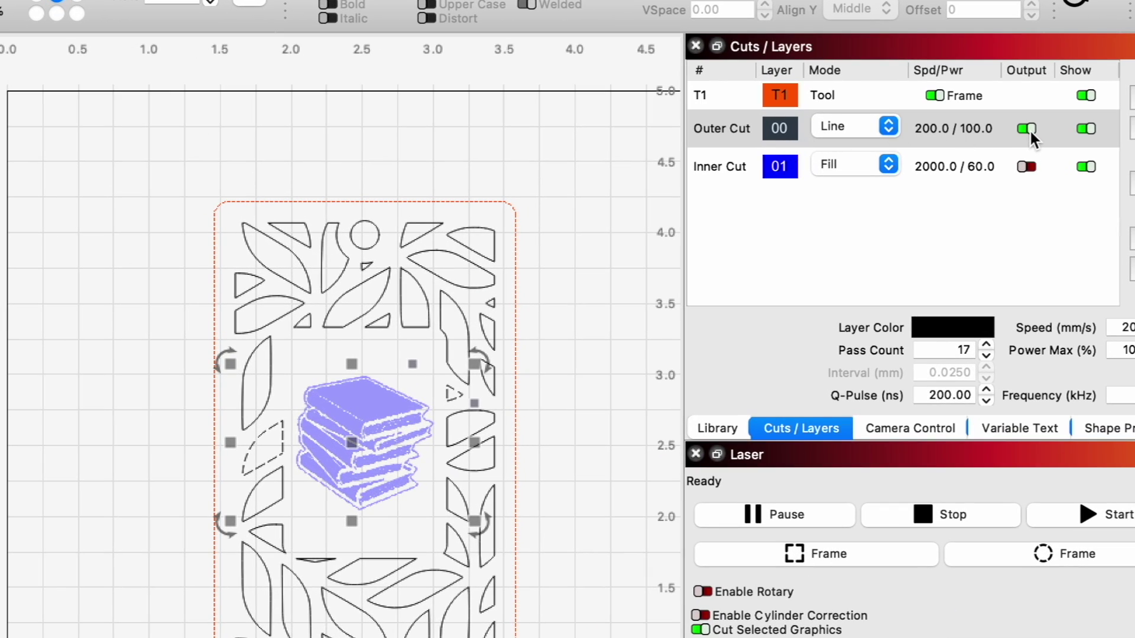
left_click(1028, 128)
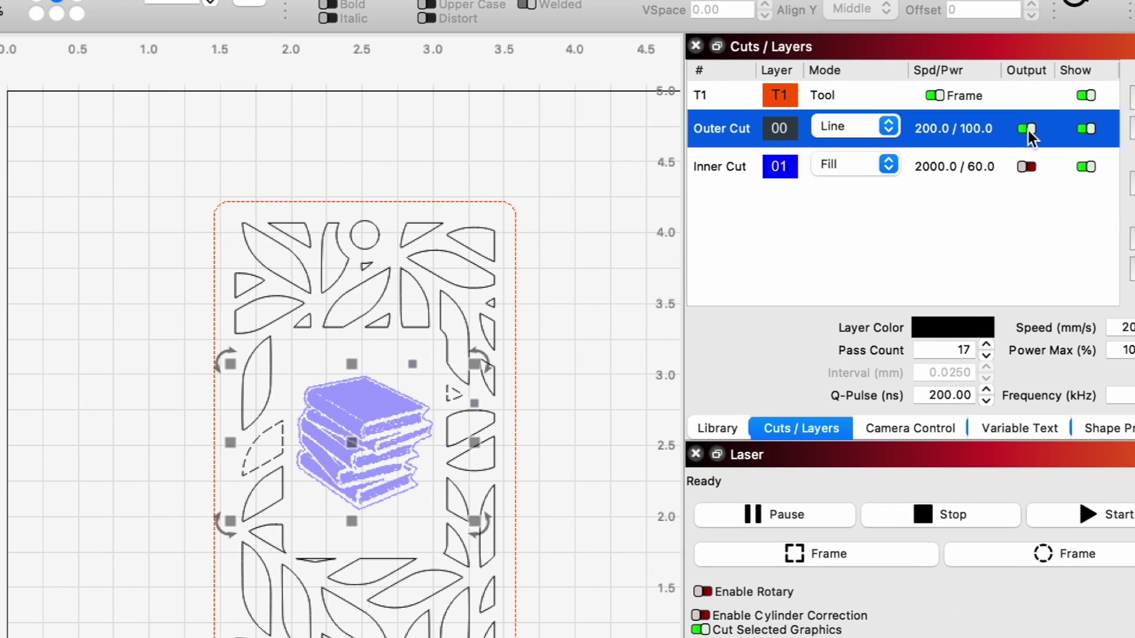
left_click(1026, 167)
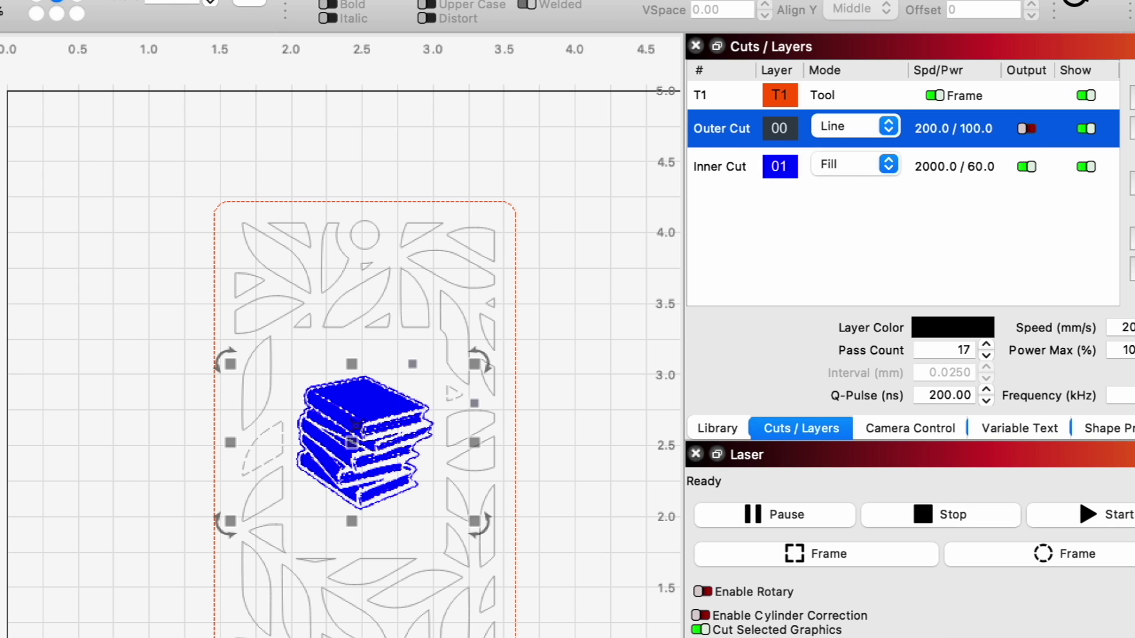